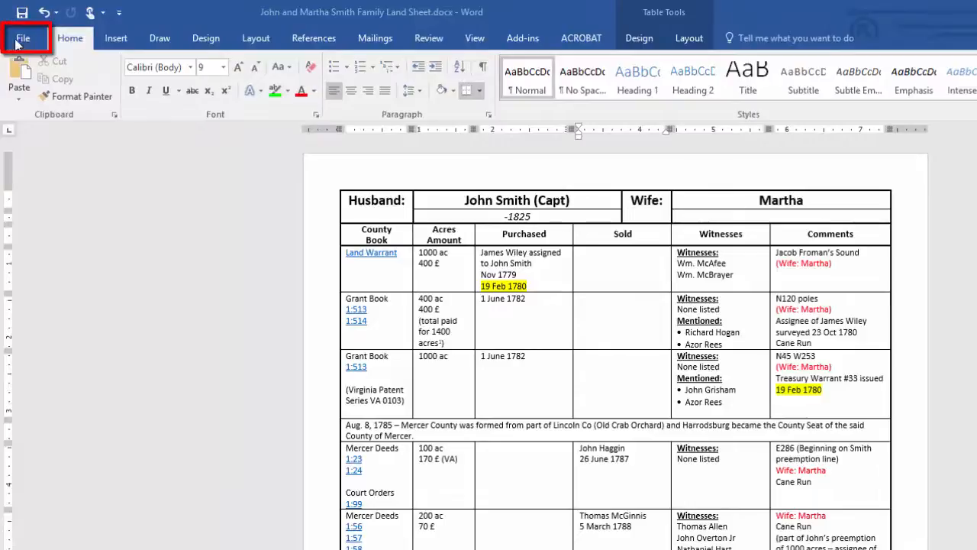
Set the document-saving options to store AutoRecover information every 3 minutes.
left_click(23, 40)
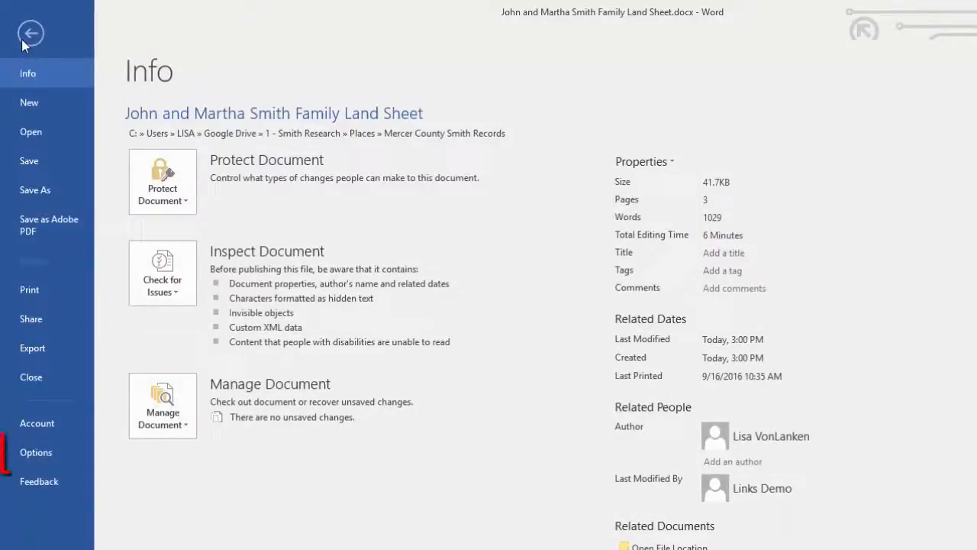
left_click(50, 456)
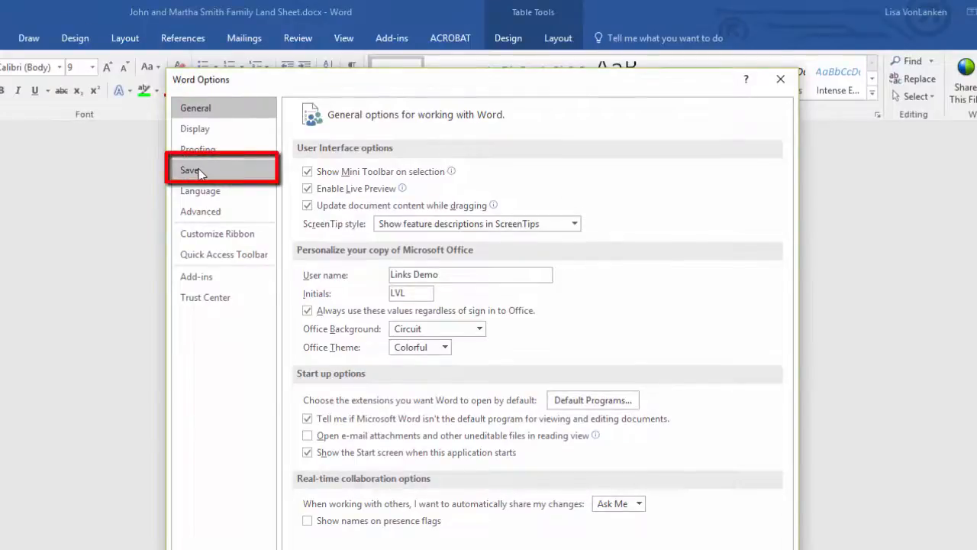
left_click(199, 174)
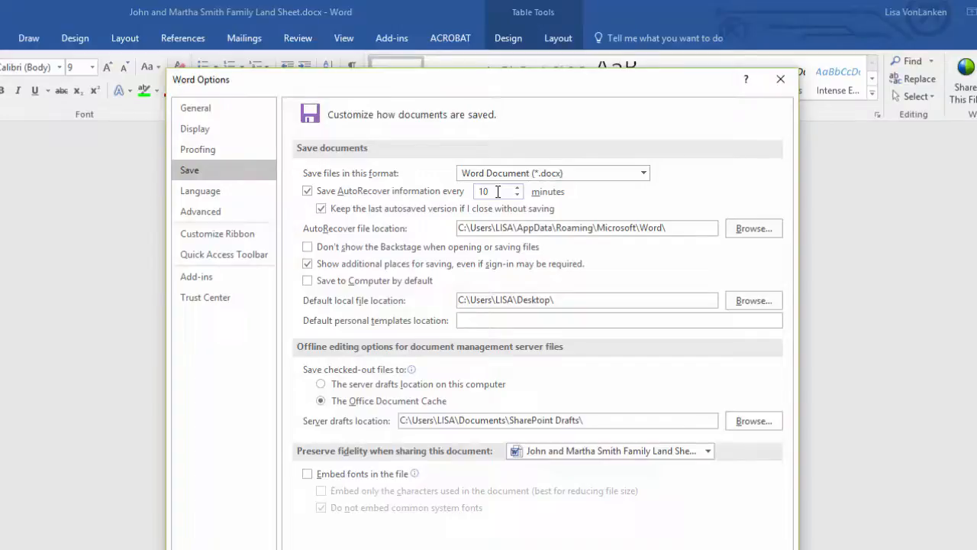
left_click_drag(498, 191, 475, 194)
type("3")
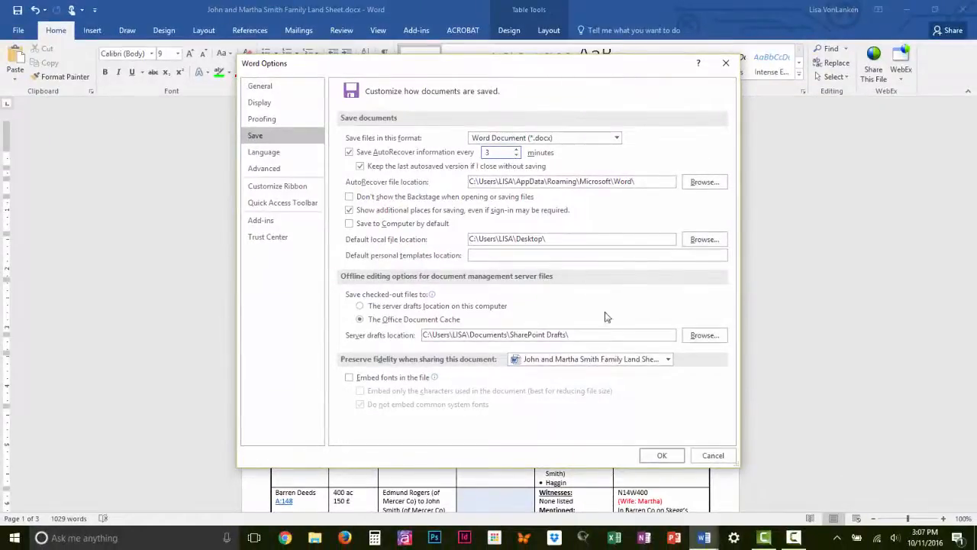
left_click(663, 456)
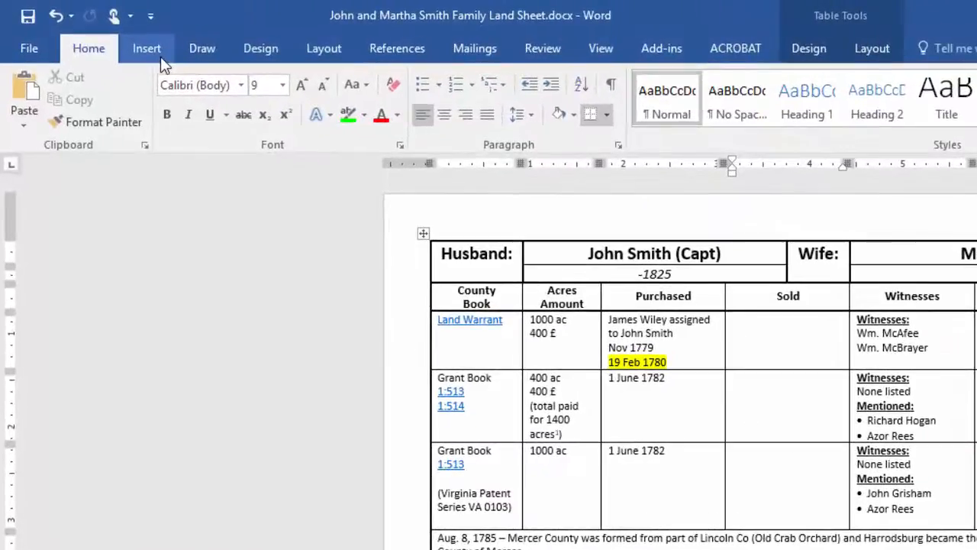
Insert the current date into the page header in the 10/11/2016 format, set to update automatically.
left_click(102, 35)
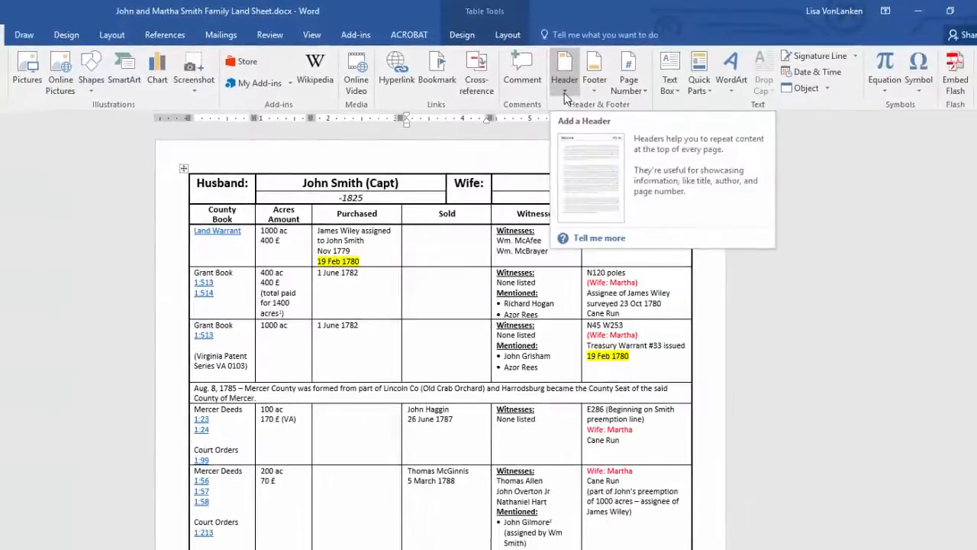
left_click(615, 106)
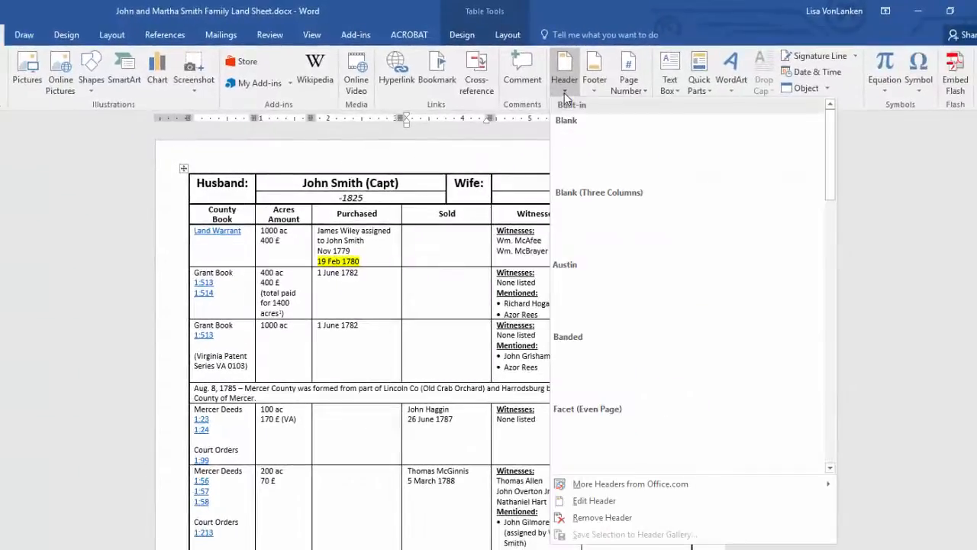
left_click(592, 500)
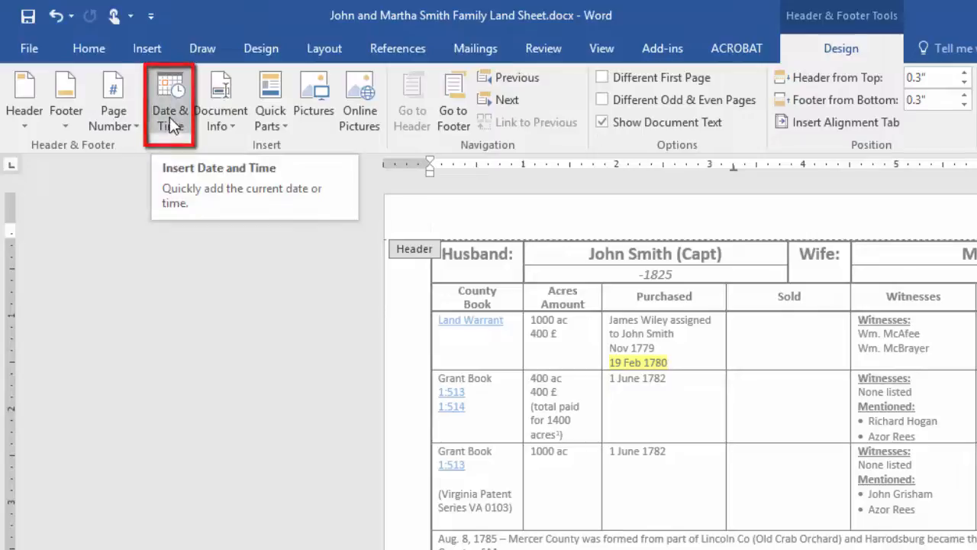
left_click(170, 117)
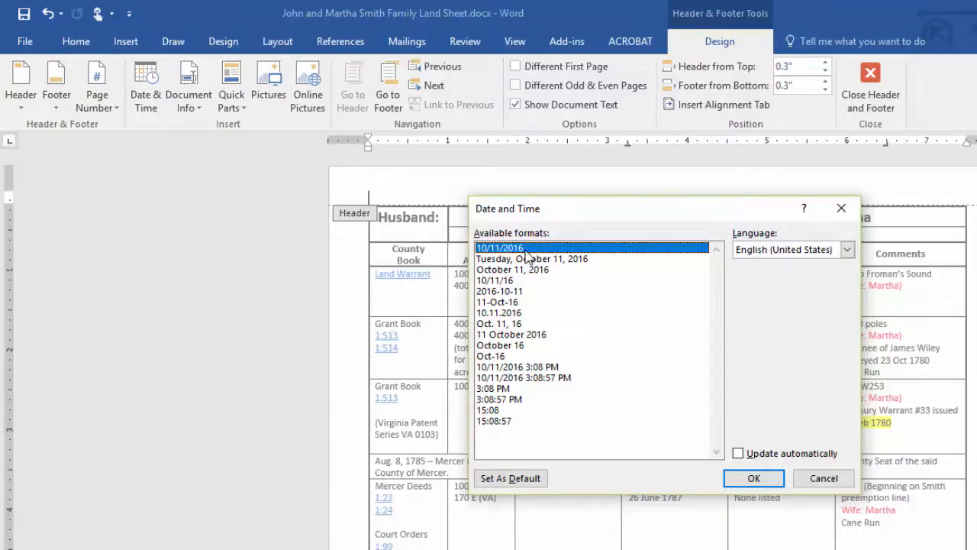
left_click(737, 453)
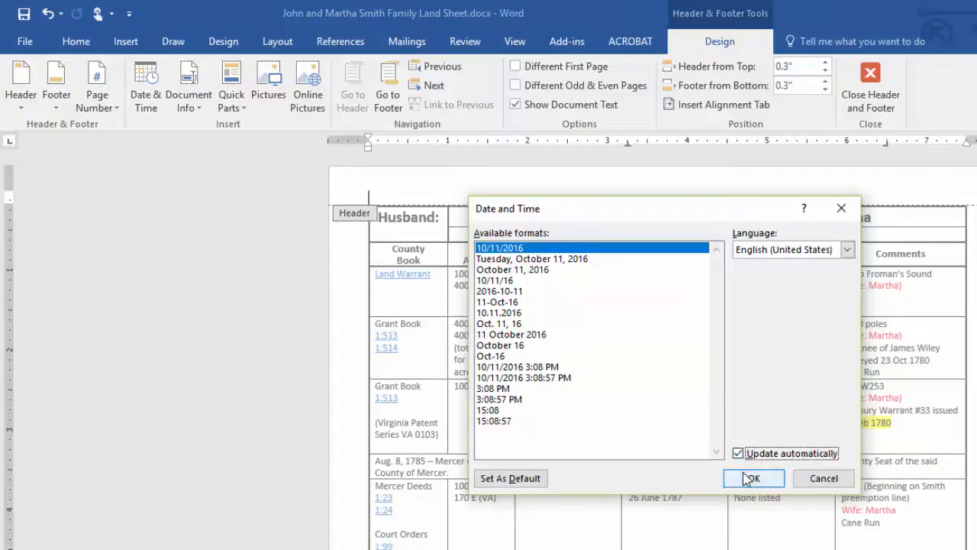
left_click(749, 478)
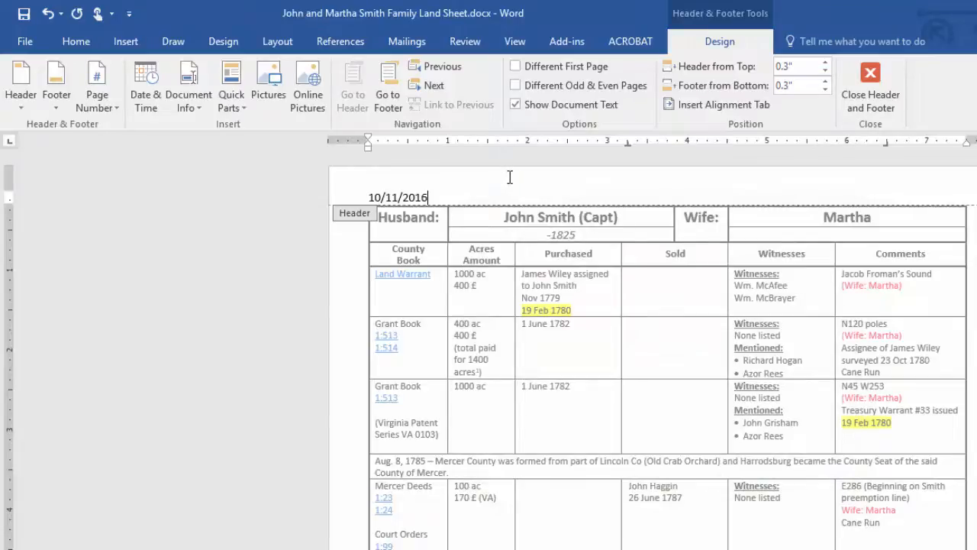
Format the header date with font size 8 and right alignment.
left_click(412, 197)
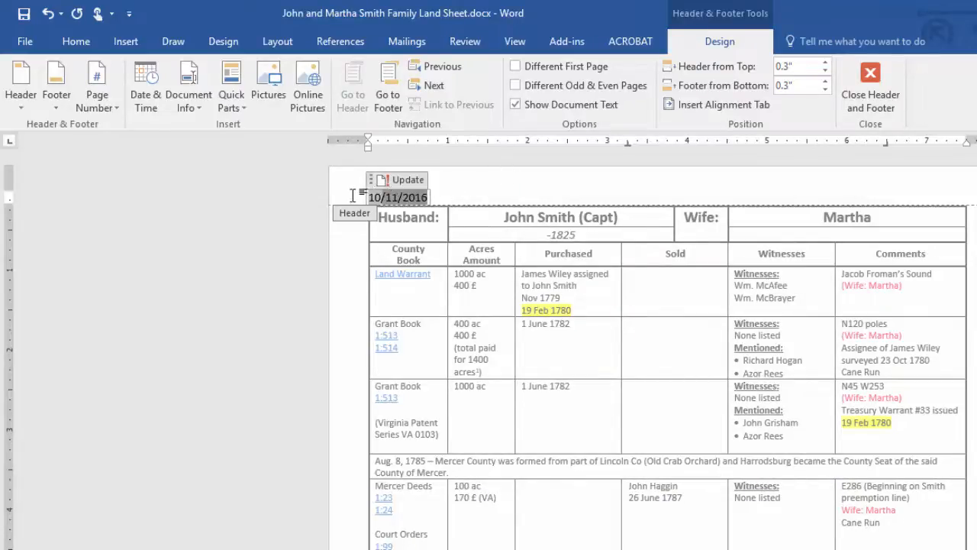
left_click_drag(353, 196, 352, 195)
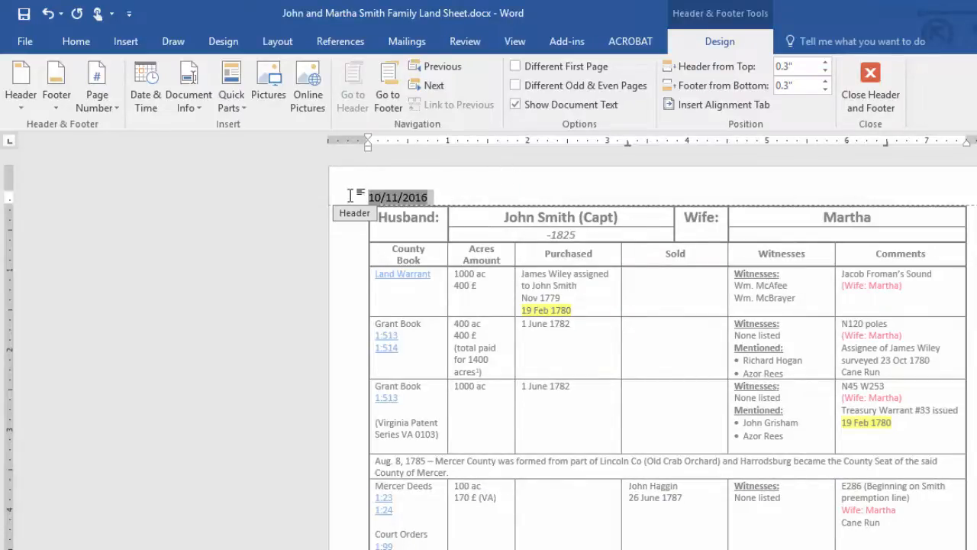
left_click(76, 41)
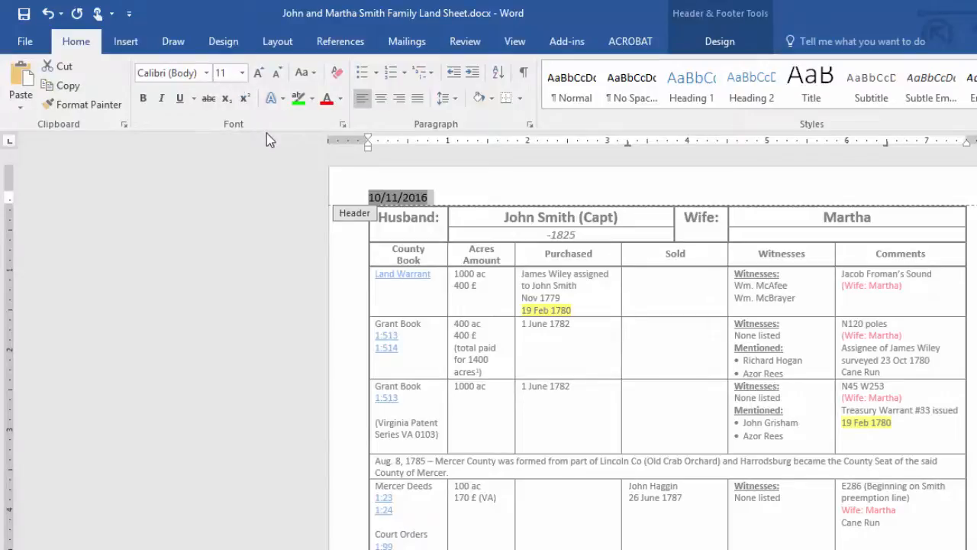
left_click(242, 74)
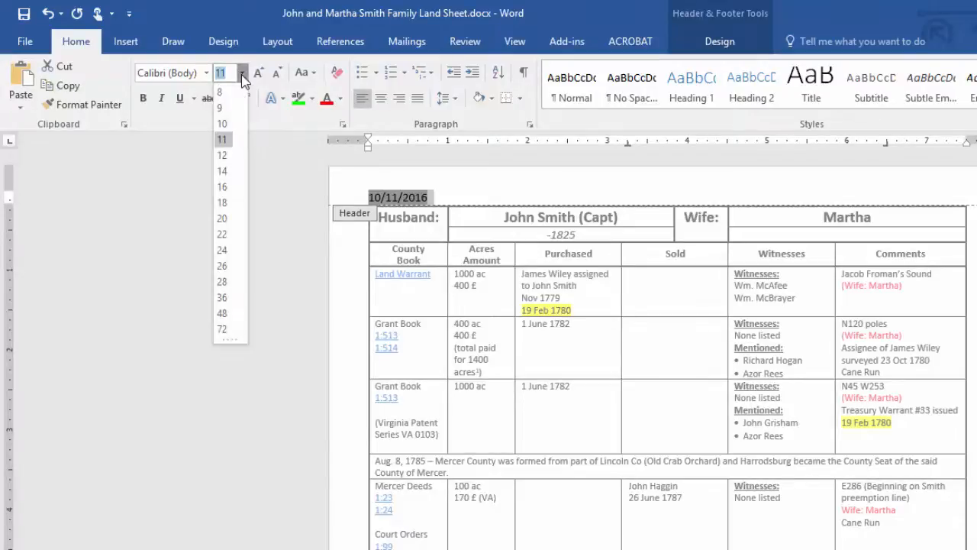
left_click(221, 93)
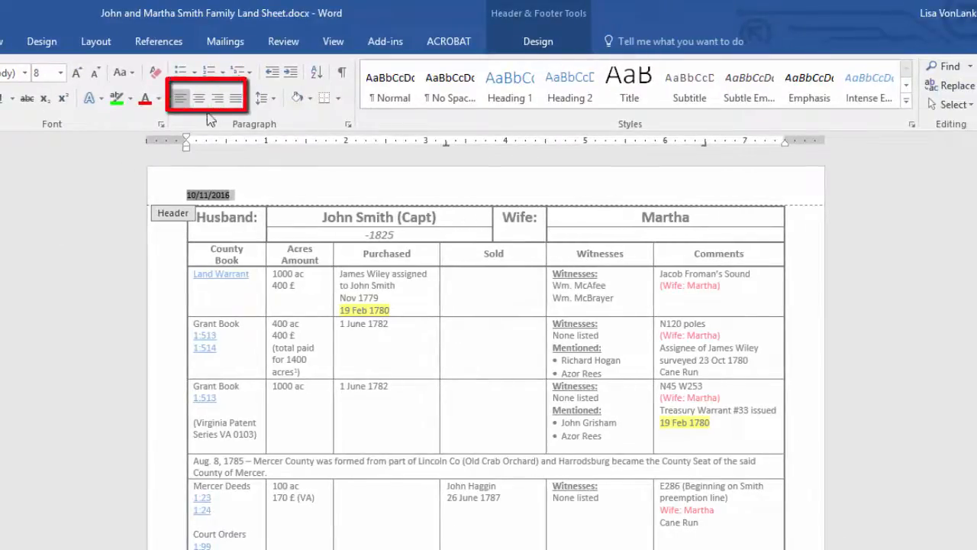
left_click(217, 99)
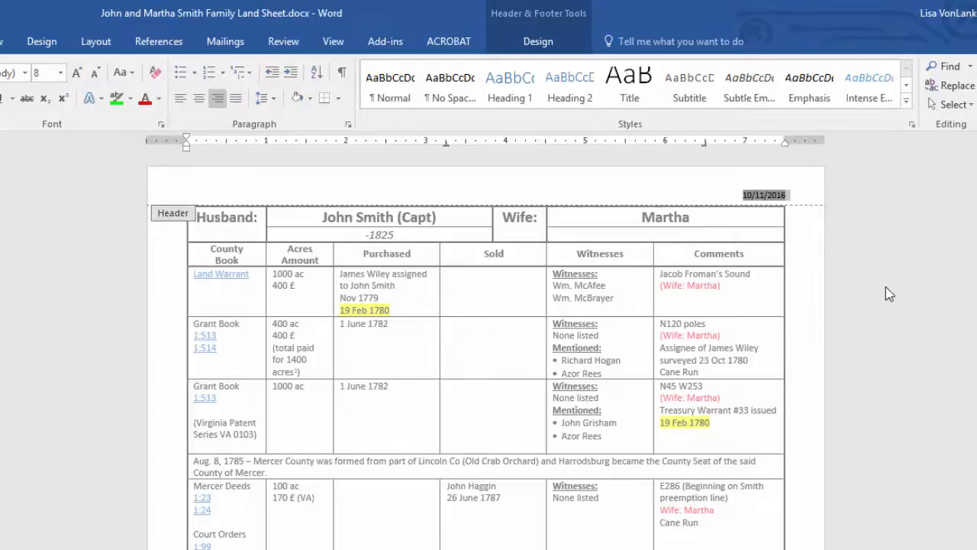
Open the page footer for editing and insert the document's file path.
left_click(538, 41)
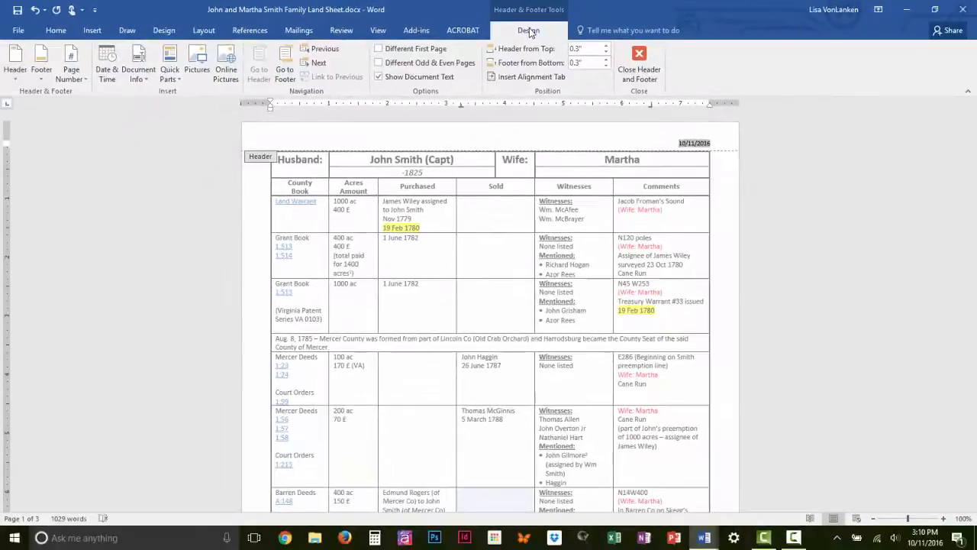
left_click(35, 72)
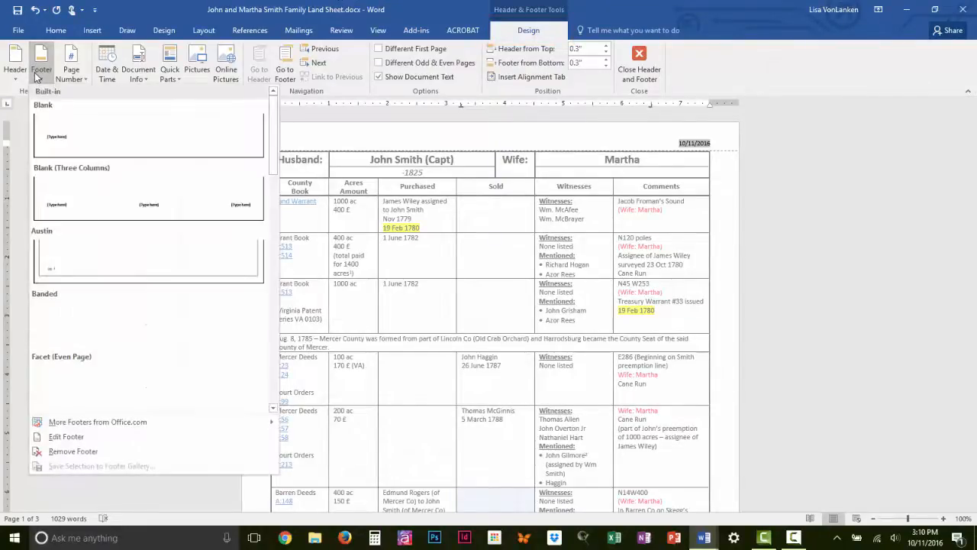
left_click(67, 438)
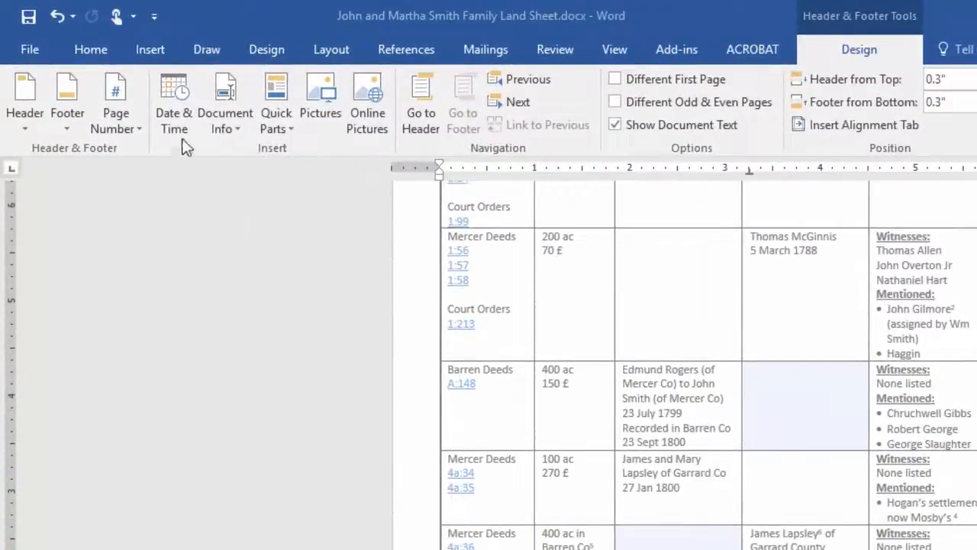
left_click(237, 130)
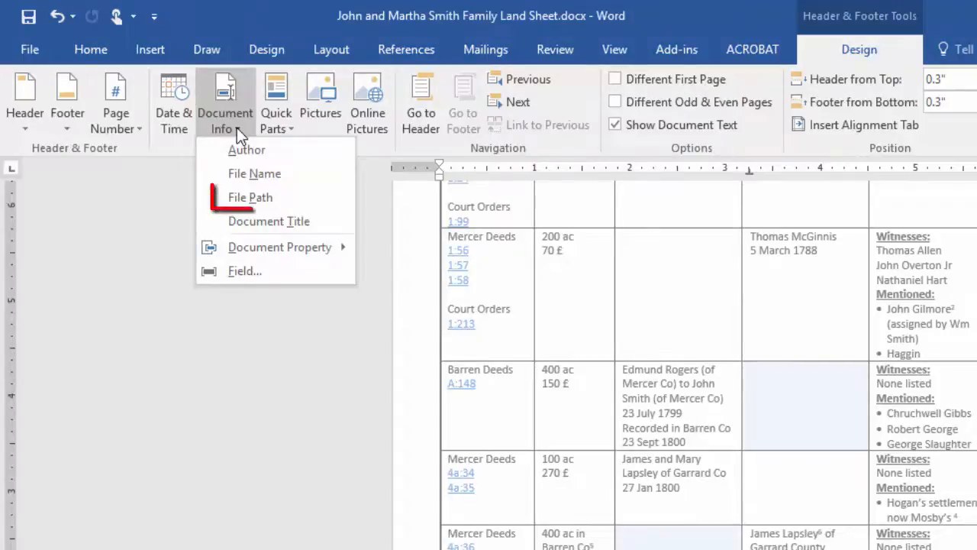
left_click(238, 198)
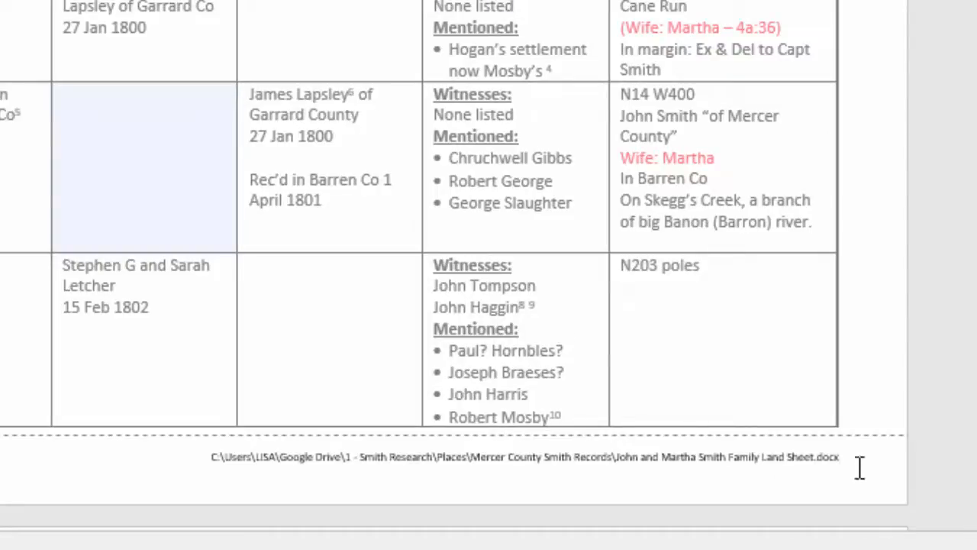
Set the font size of the file path in the footer to 6.
left_click_drag(857, 461, 199, 451)
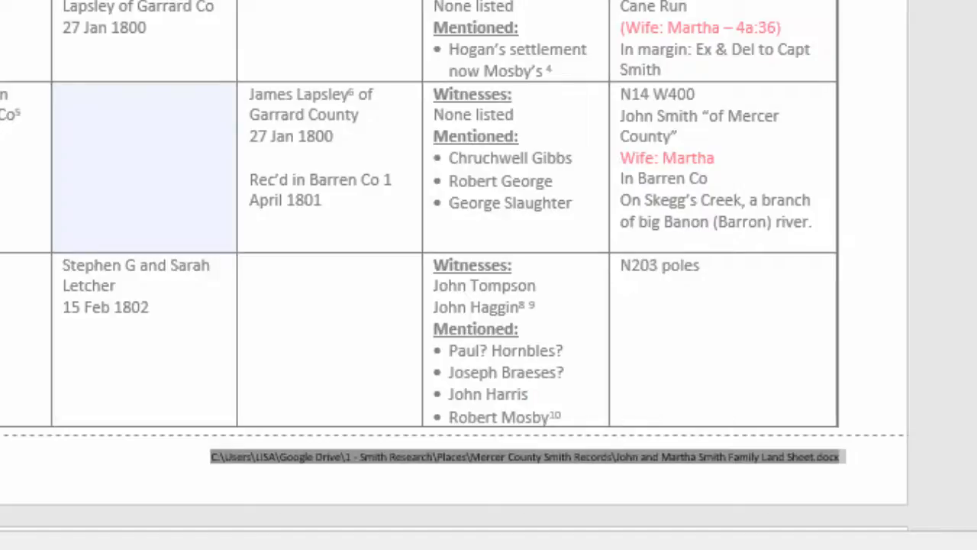
key("ctrl+shift+period")
key("ctrl+shift+period")
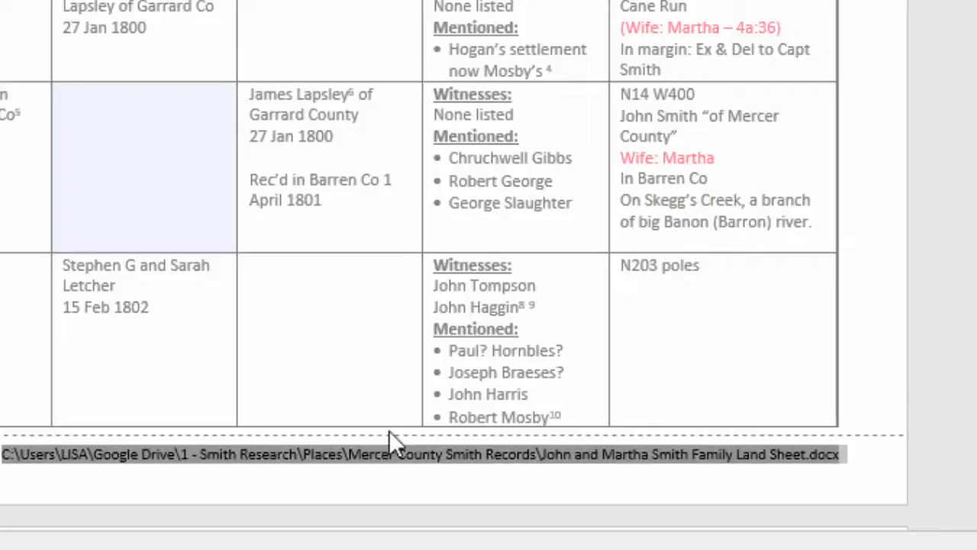
left_click(292, 500)
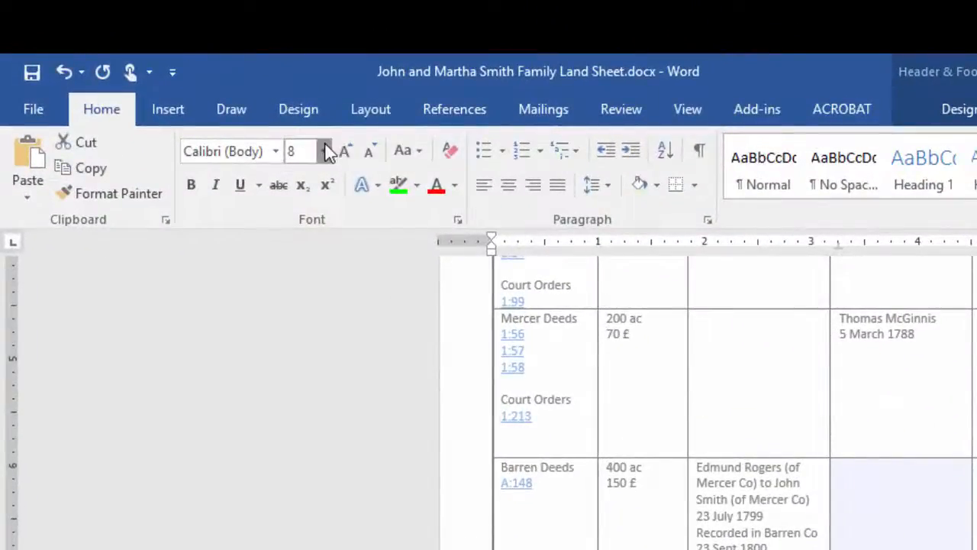
left_click(322, 150)
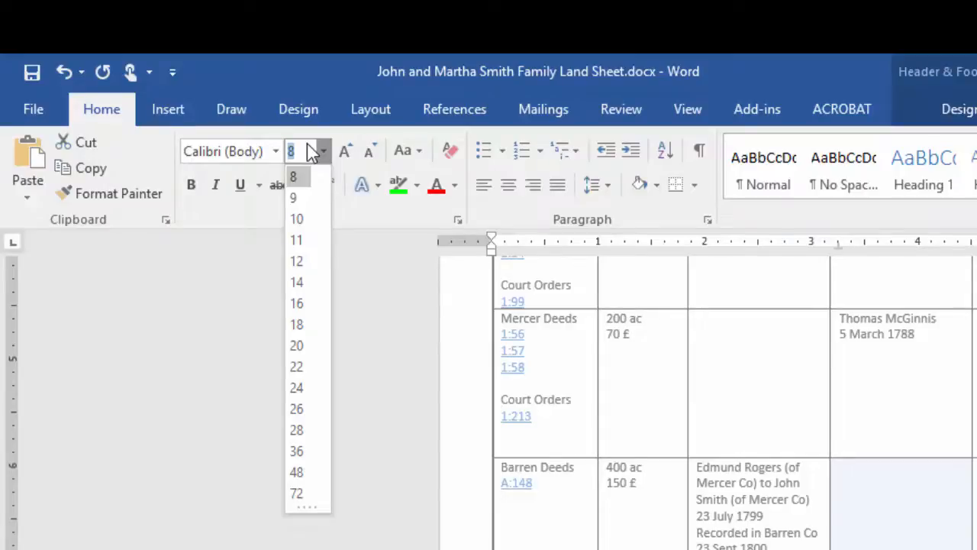
left_click(215, 251)
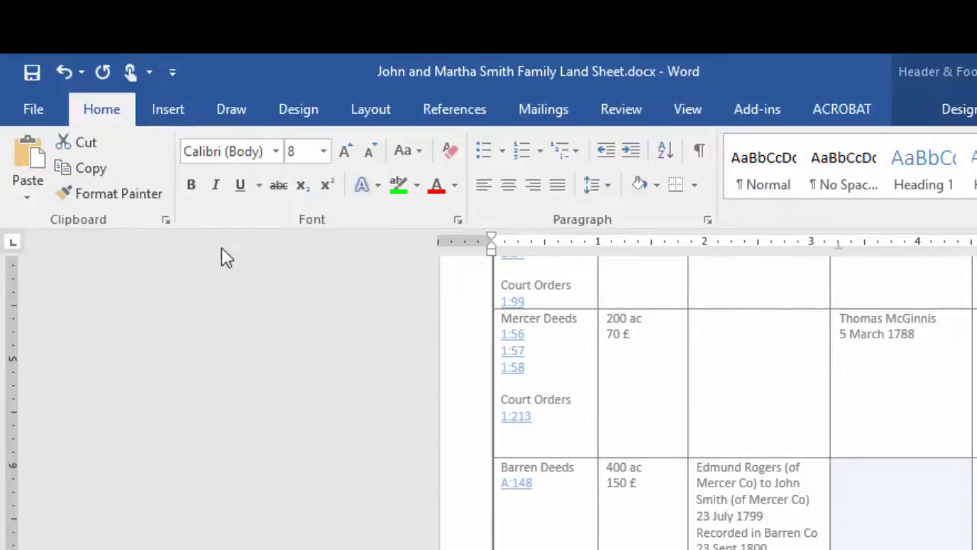
left_click(297, 150)
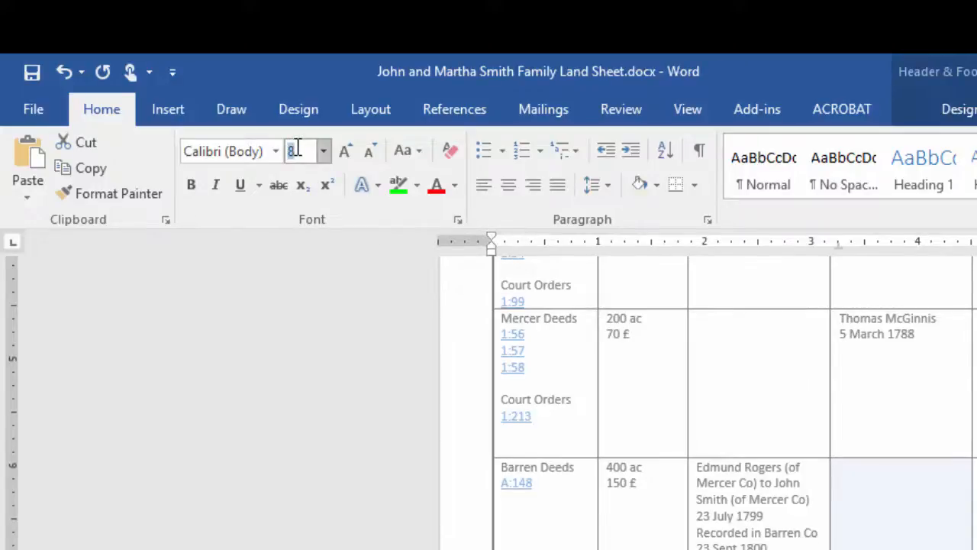
type("6")
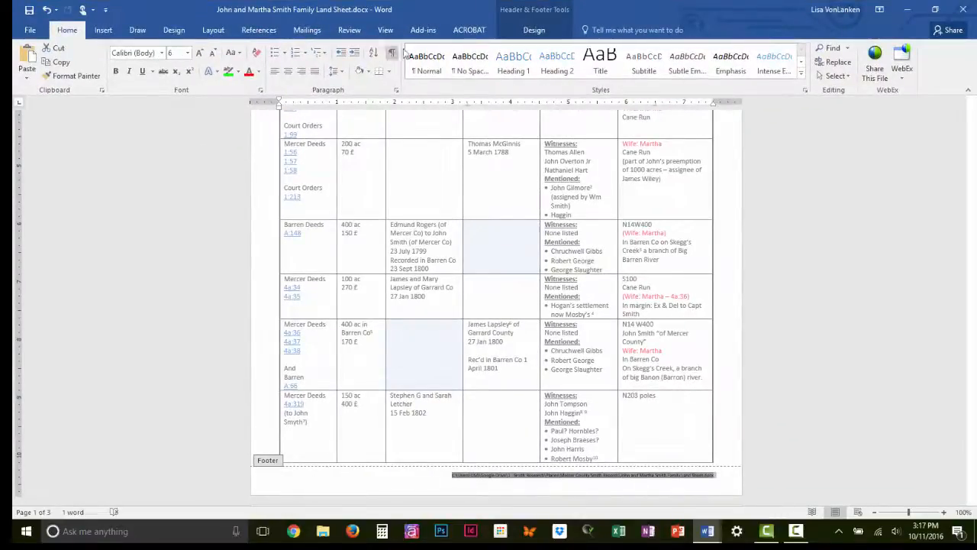
Close header and footer editing and check the date and file path across the document's pages.
left_click(534, 35)
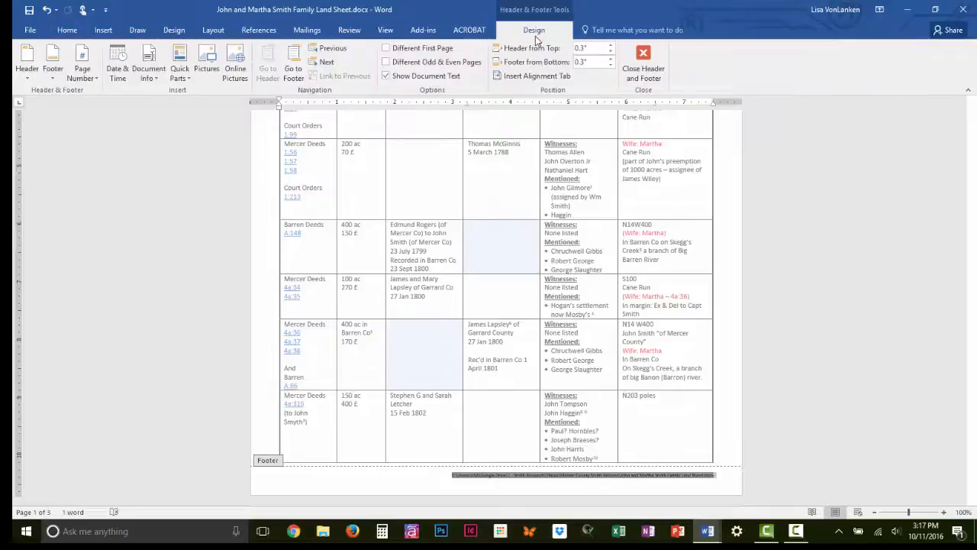
left_click(644, 55)
scroll(581, 312, "up", 5)
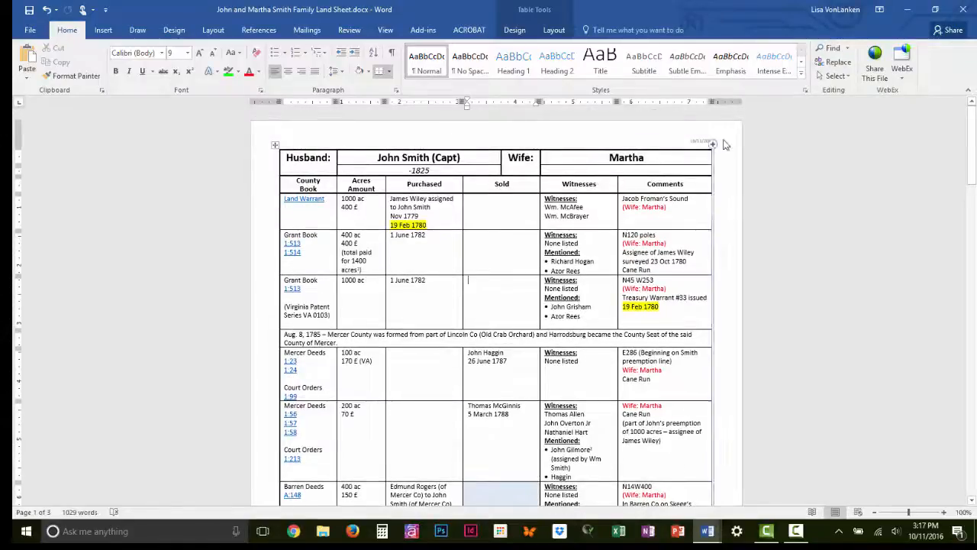
scroll(487, 305, "down", 10)
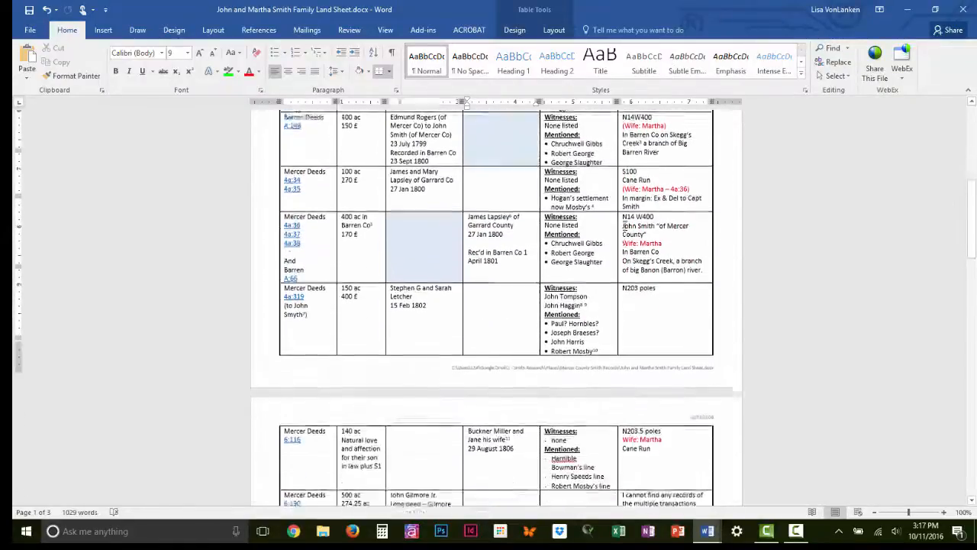
scroll(600, 395, "down", 3)
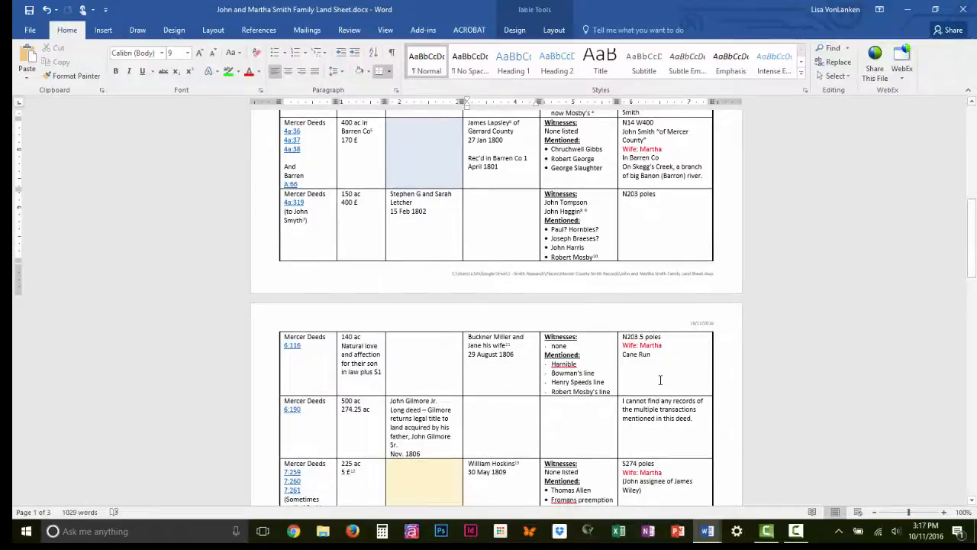
scroll(661, 380, "up", 12)
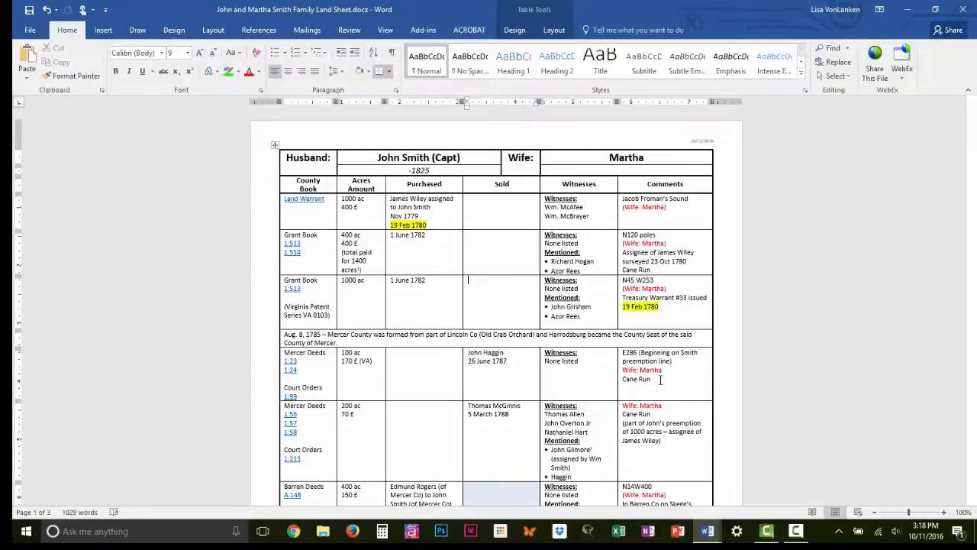
scroll(661, 380, "down", 20)
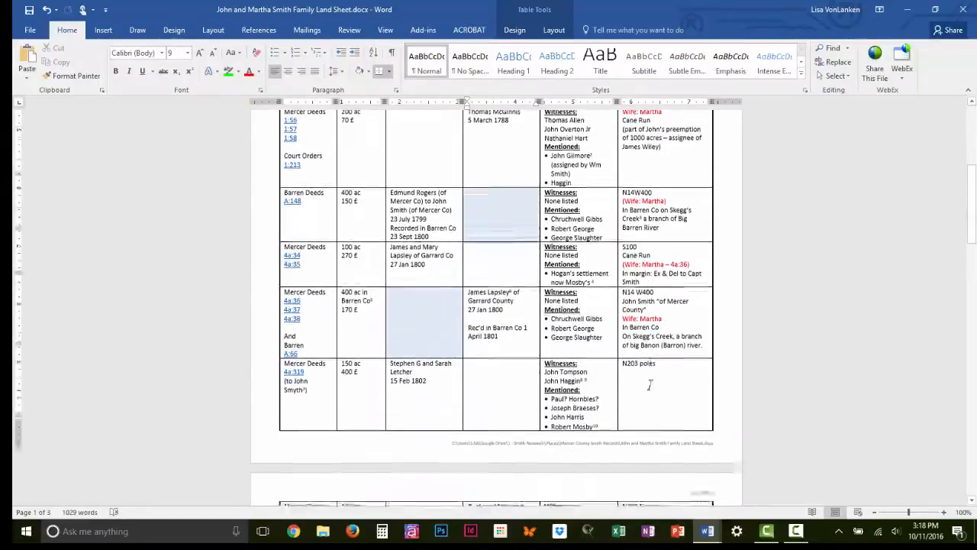
Place the cursor in the empty space below the land table's last row and start inserting an object created from an existing file.
scroll(651, 384, "down", 20)
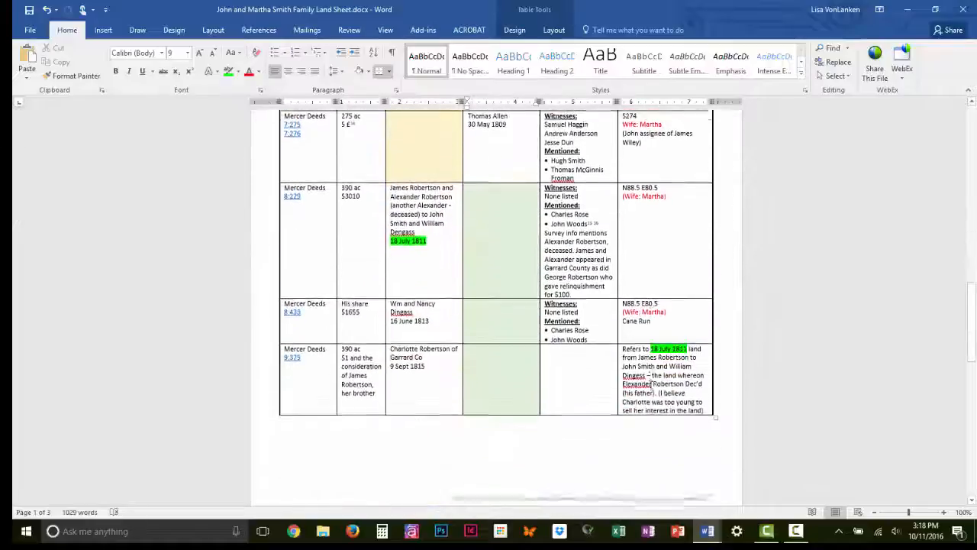
scroll(650, 385, "down", 1)
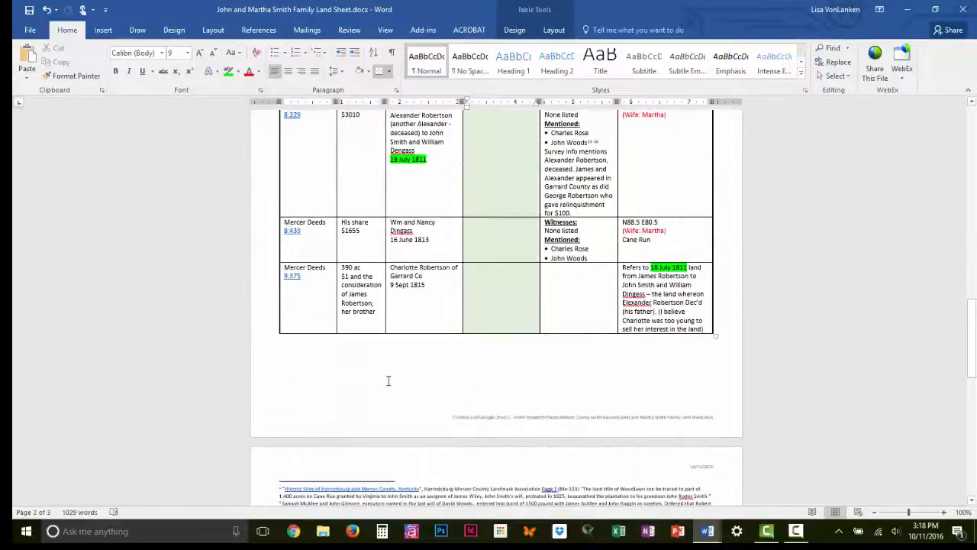
left_click(282, 353)
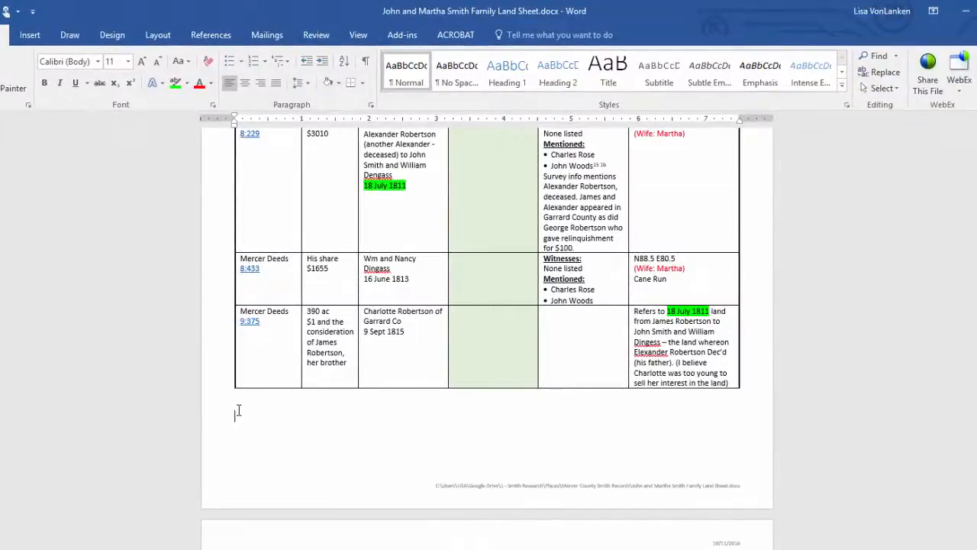
left_click(30, 36)
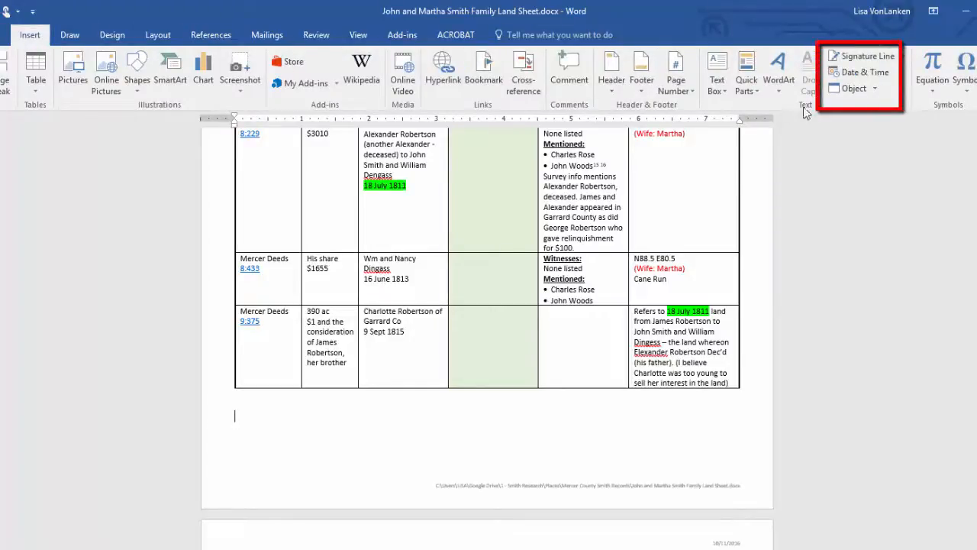
left_click(875, 90)
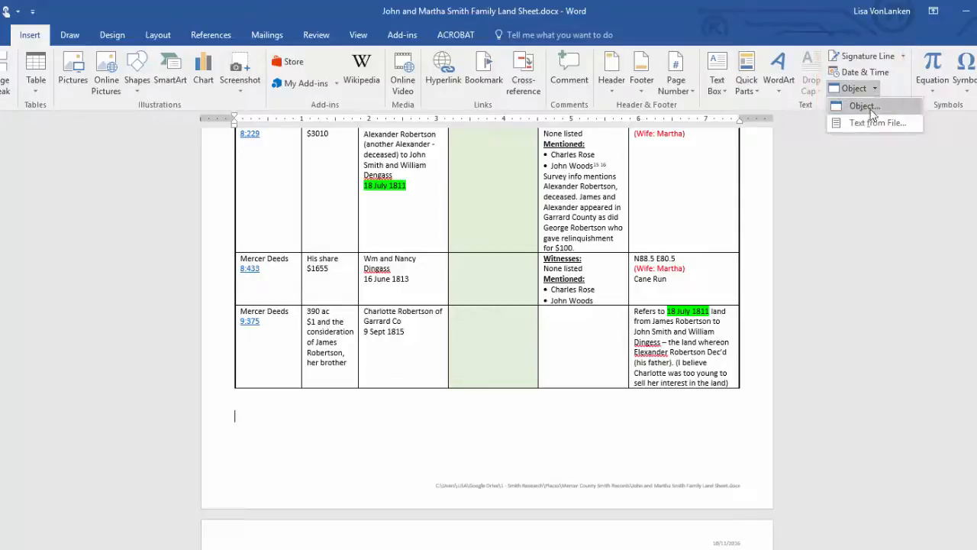
left_click(863, 106)
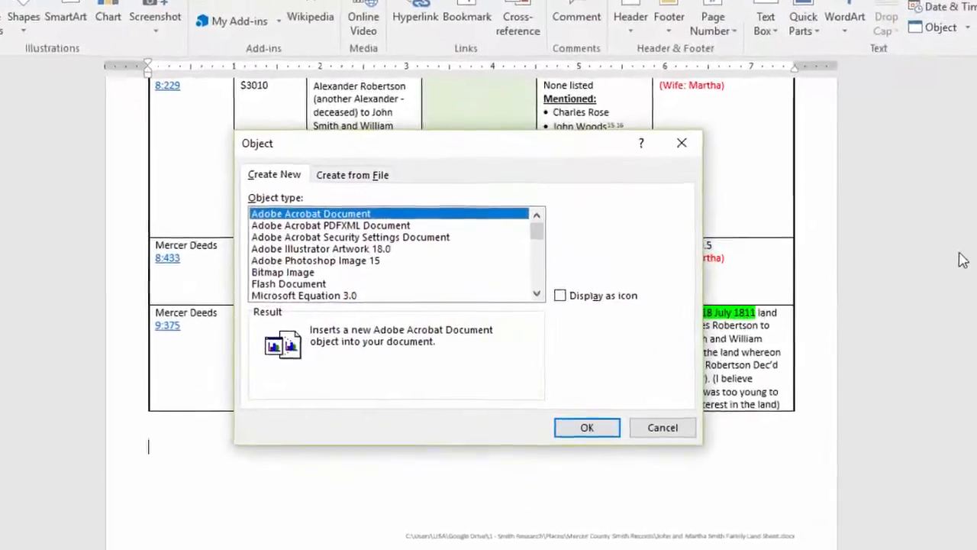
left_click(343, 172)
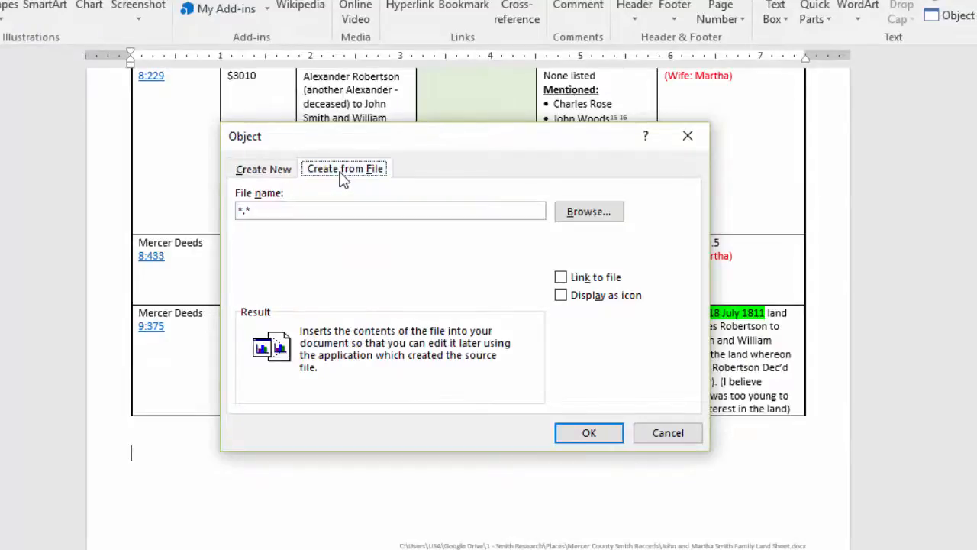
Choose the same couple's group sheet document from Google Drive, 1 - Smith Research, Group Sheets - planner sized, Mercer County Group Sheets as the source file.
left_click(596, 216)
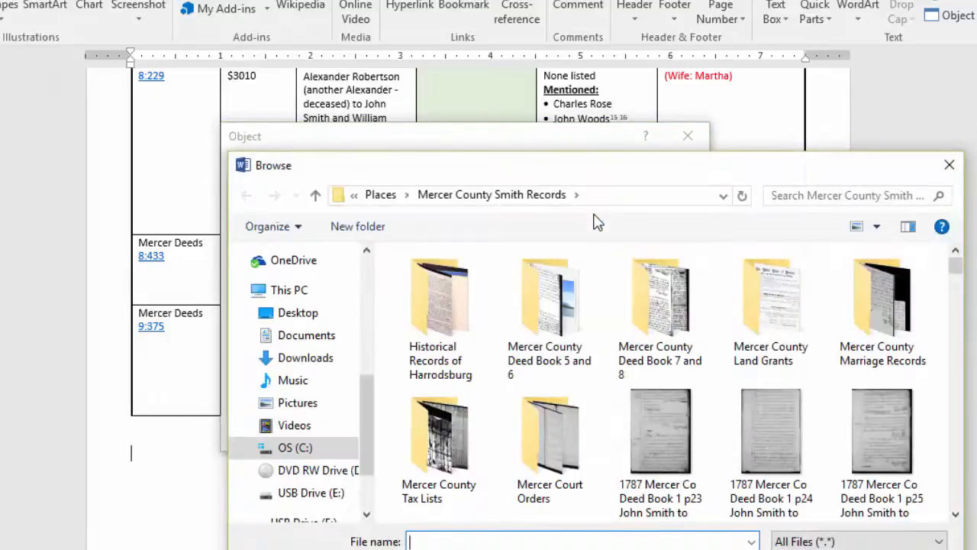
left_click(369, 276)
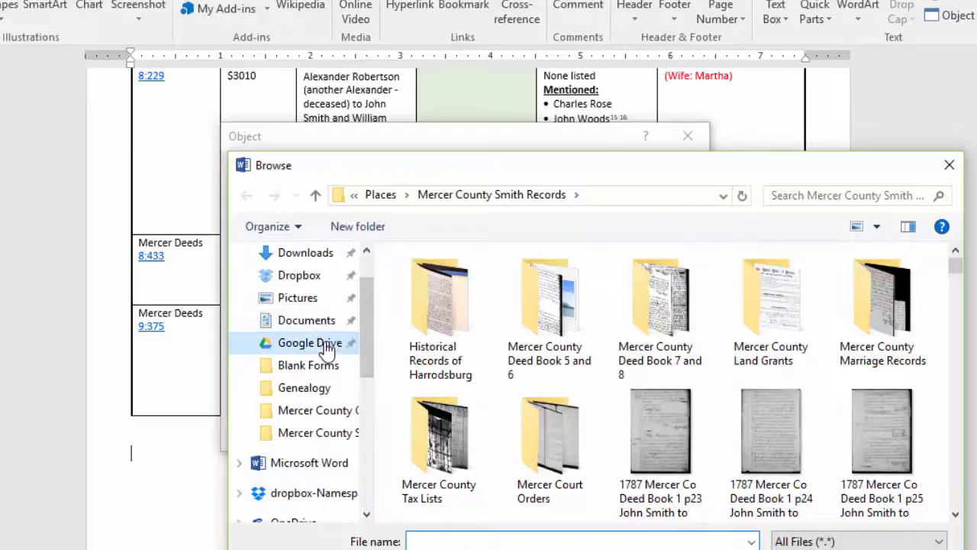
left_click(321, 343)
double_click(510, 283)
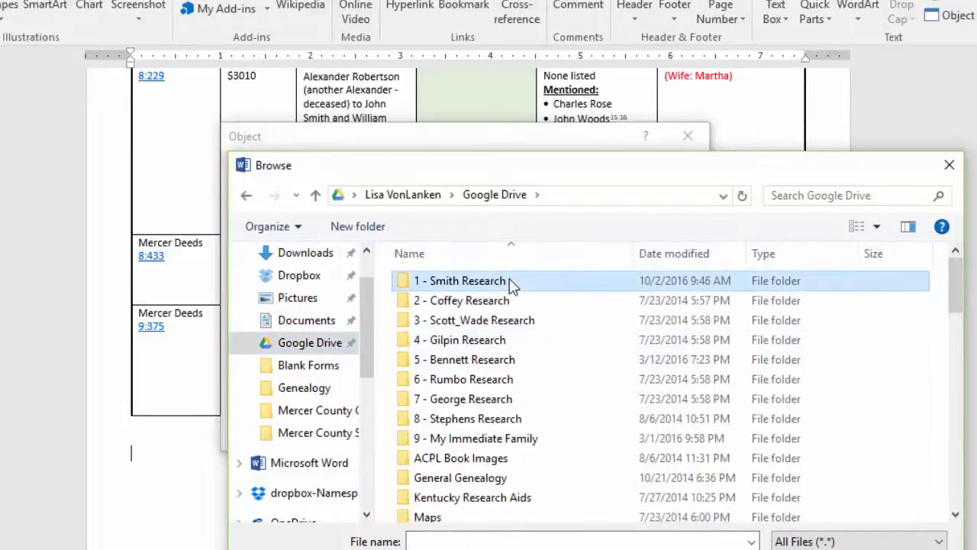
double_click(491, 365)
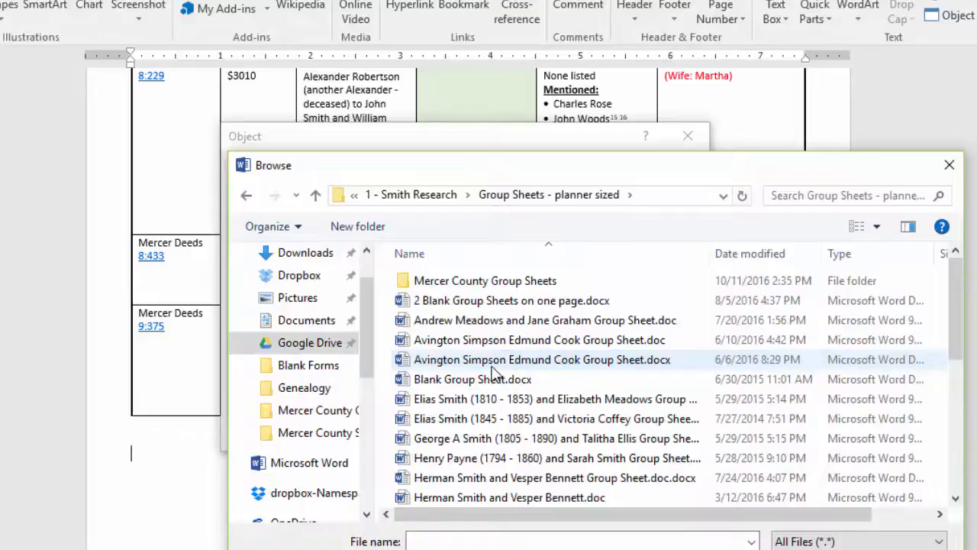
double_click(503, 284)
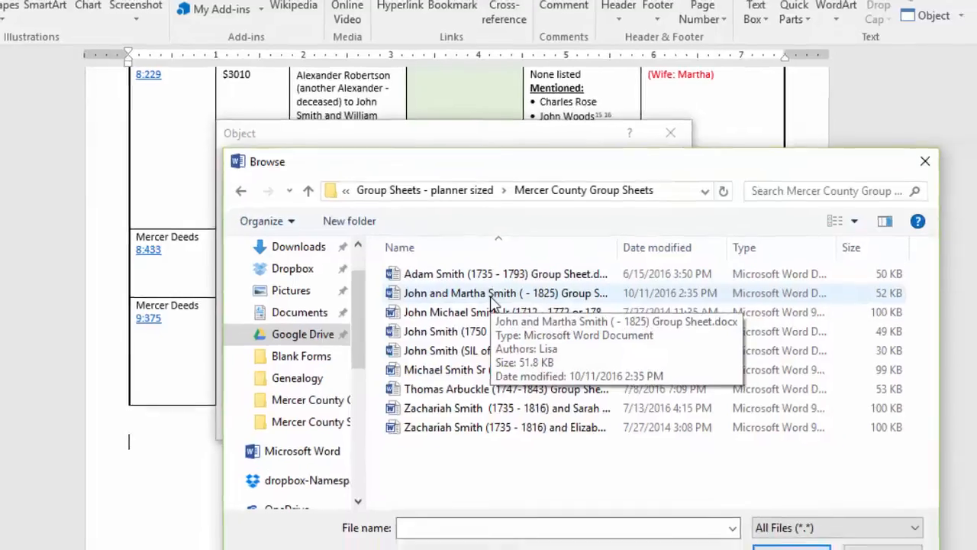
left_click(504, 302)
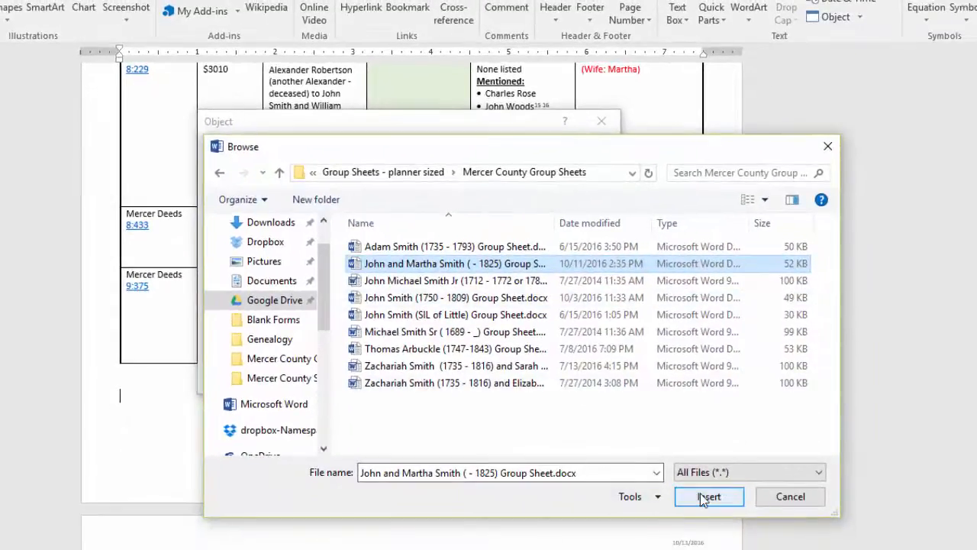
left_click(704, 497)
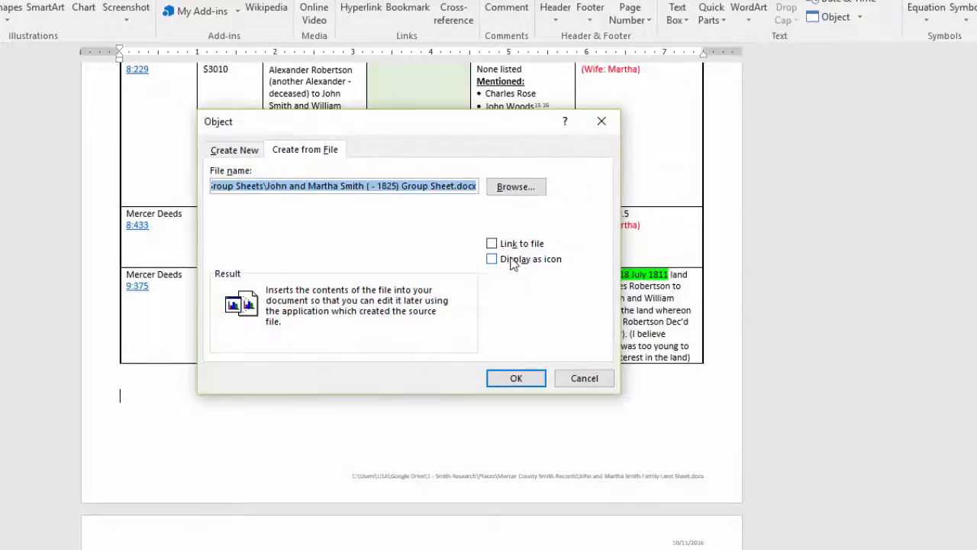
Insert the group sheet as an object linked to its file and shift its left indent about 0.3 inch into the margin.
left_click(492, 245)
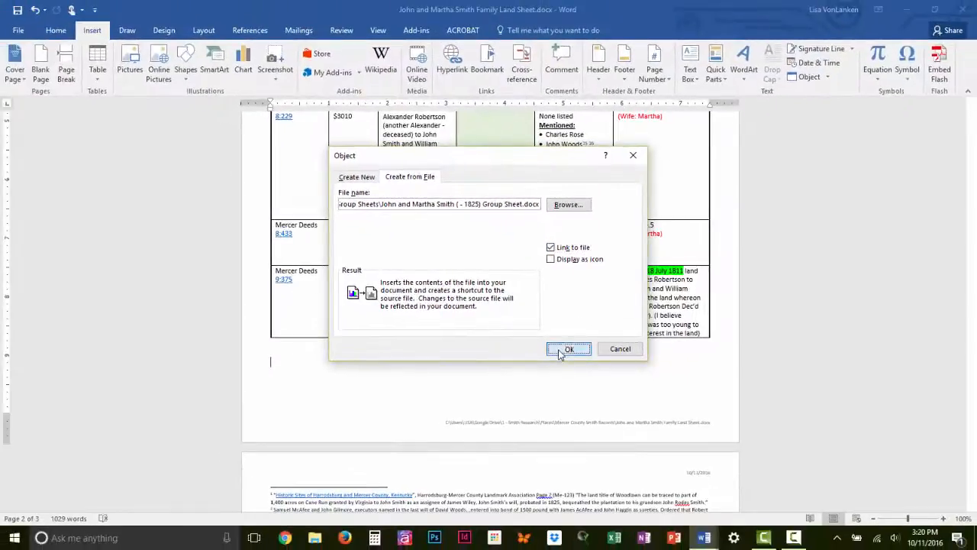
left_click(516, 378)
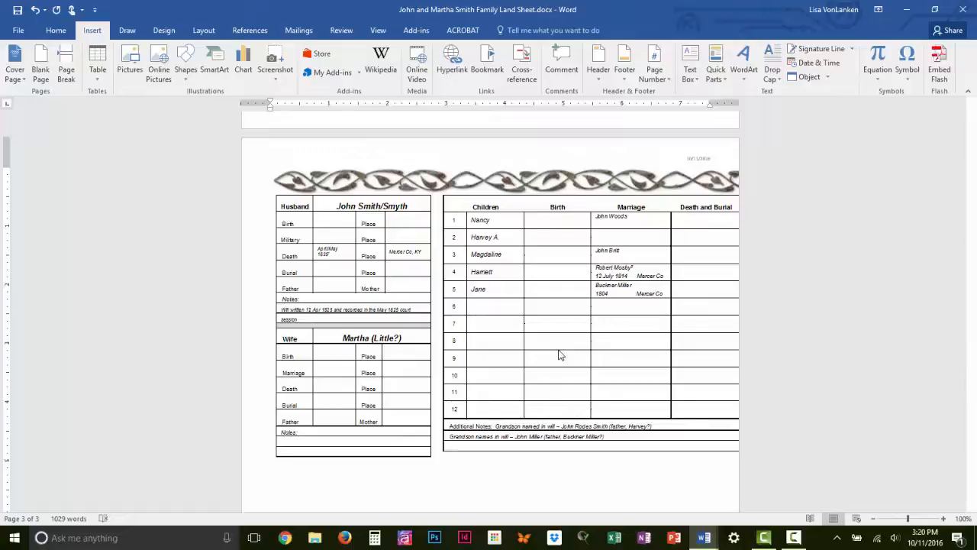
left_click(350, 264)
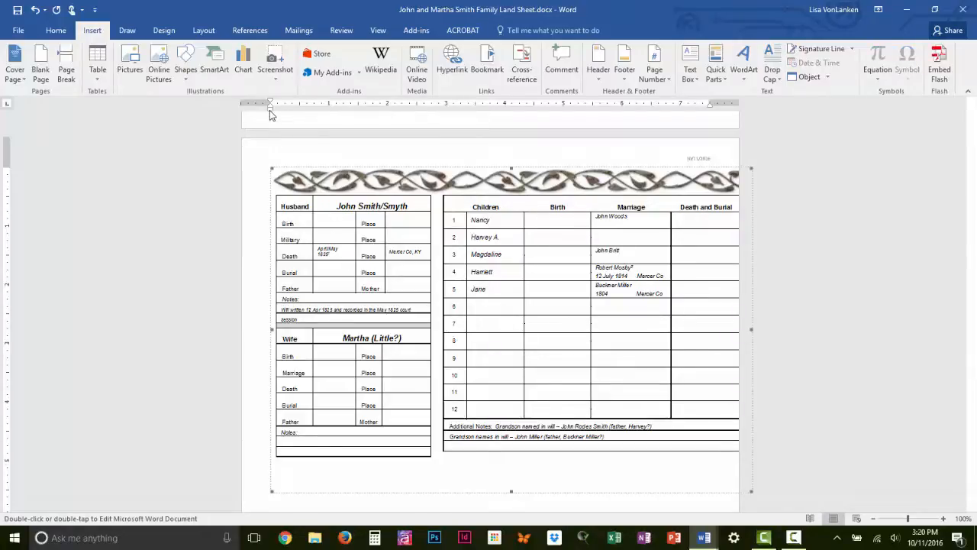
left_click_drag(270, 110, 252, 110)
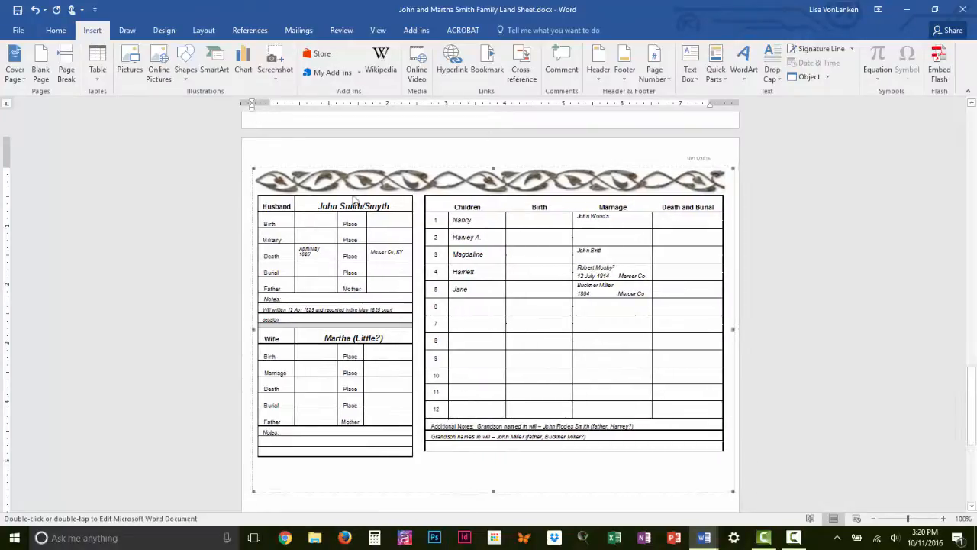
Examine how the inserted group sheet sits between the land table and the footnotes at the end of the document.
scroll(305, 229, "up", 4)
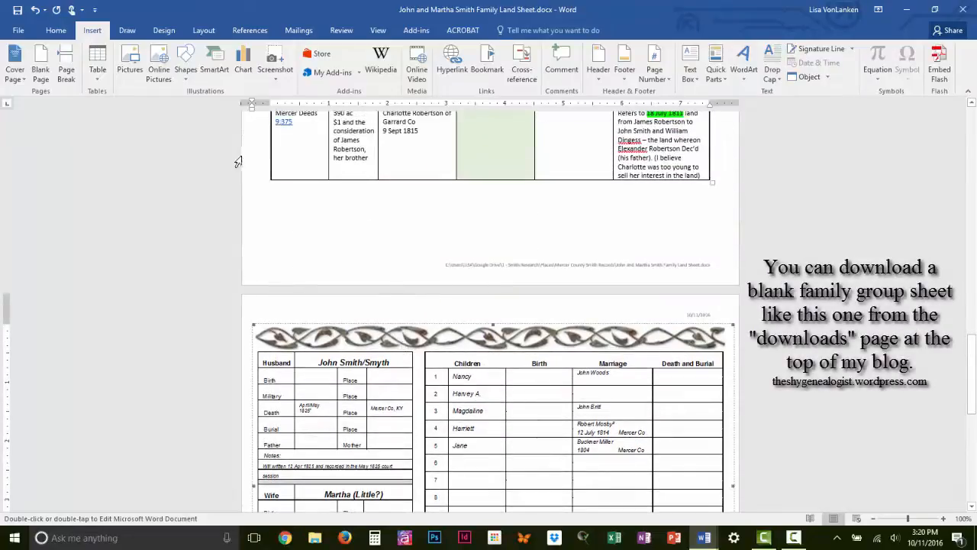
left_click(289, 157)
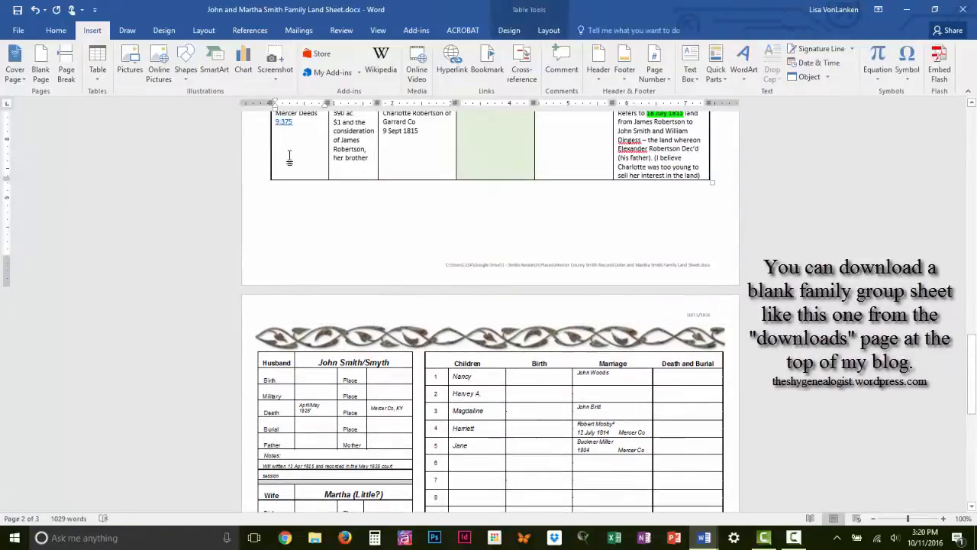
left_click(304, 393)
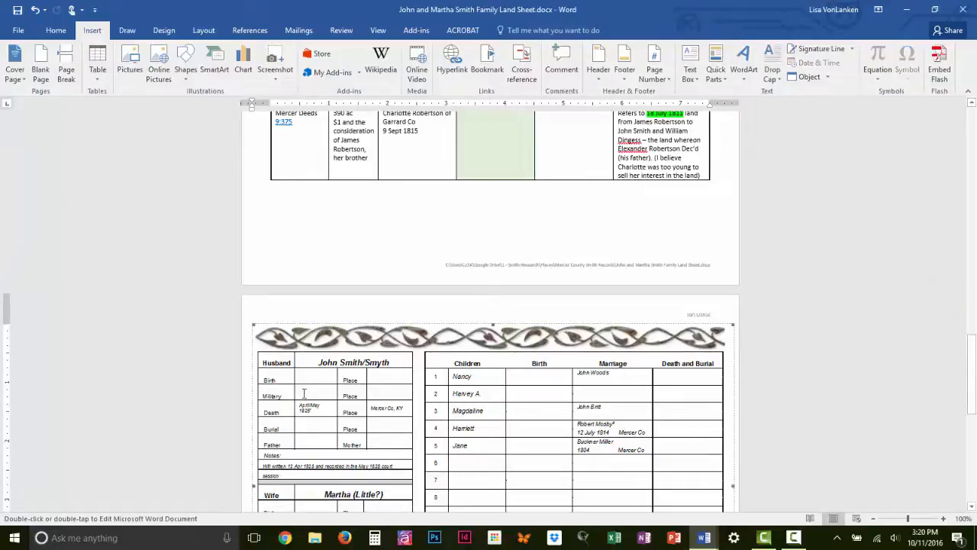
scroll(474, 401, "down", 2)
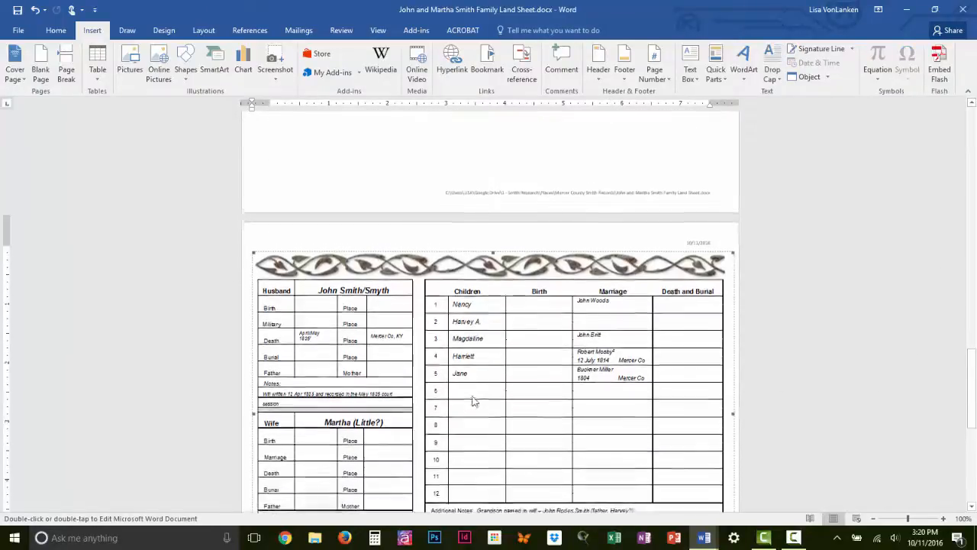
scroll(473, 400, "down", 2)
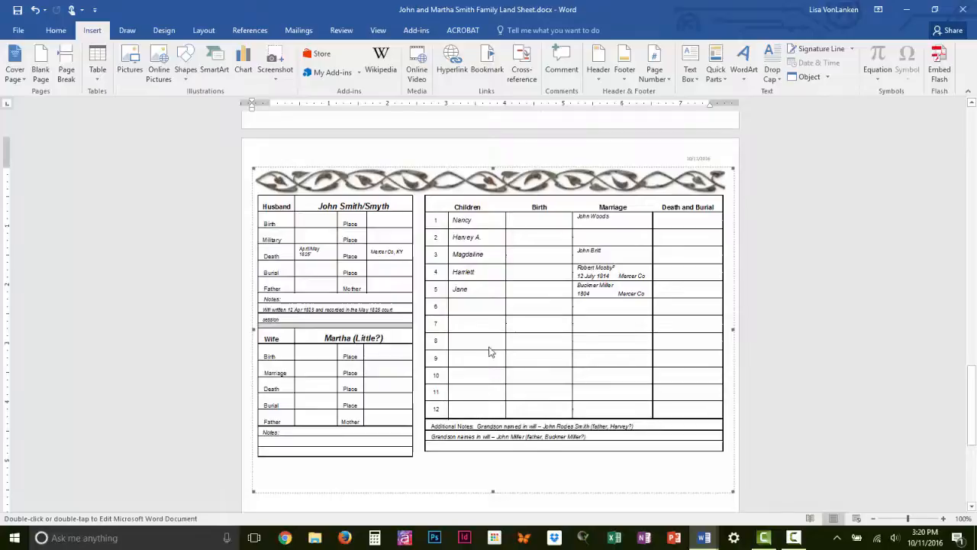
scroll(490, 352, "down", 6)
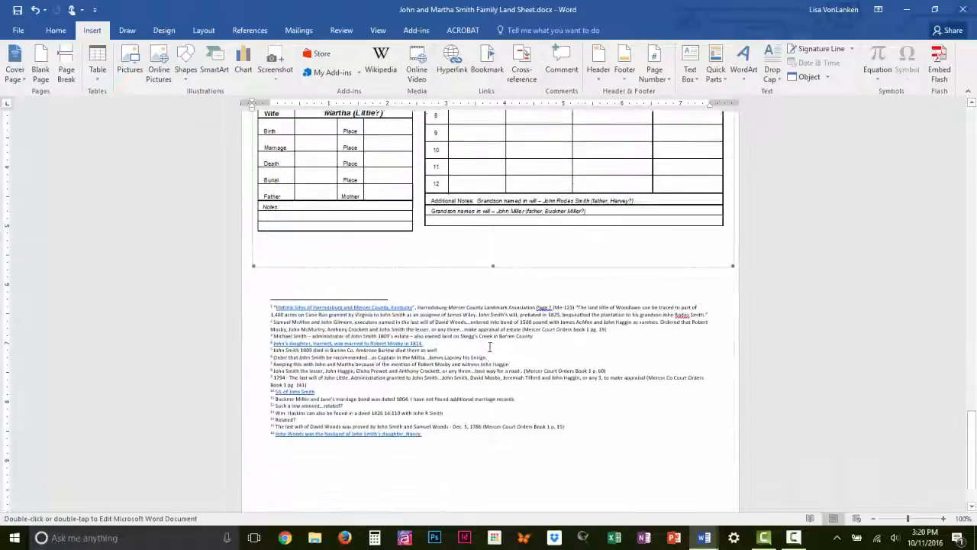
scroll(491, 349, "up", 7)
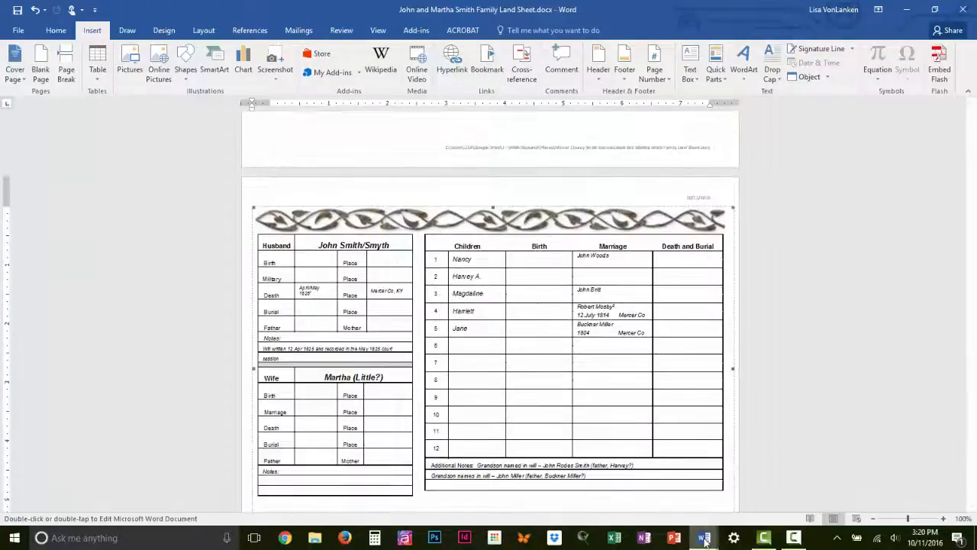
Enter TEST as child 7 in the source group sheet document and update the linked object in the land sheet.
mouse_move(704, 539)
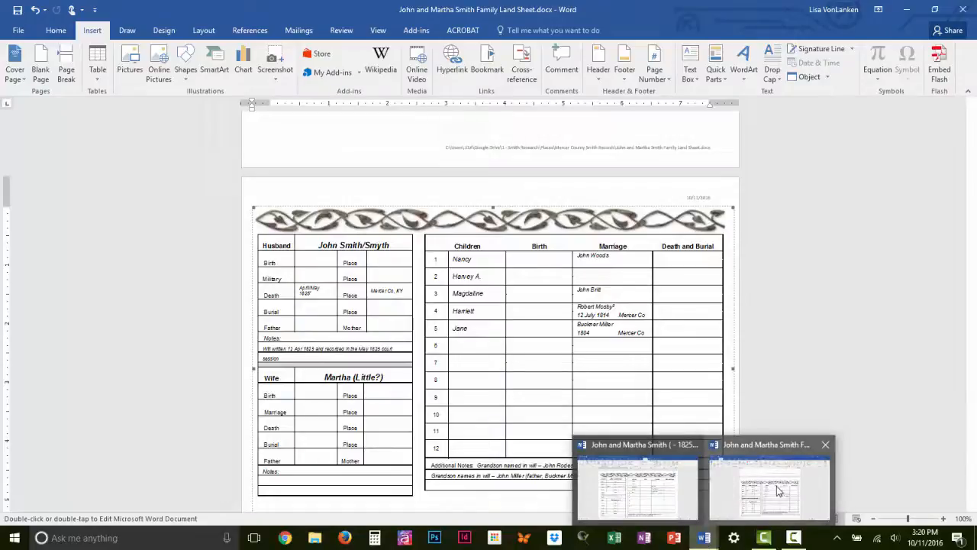
left_click(675, 490)
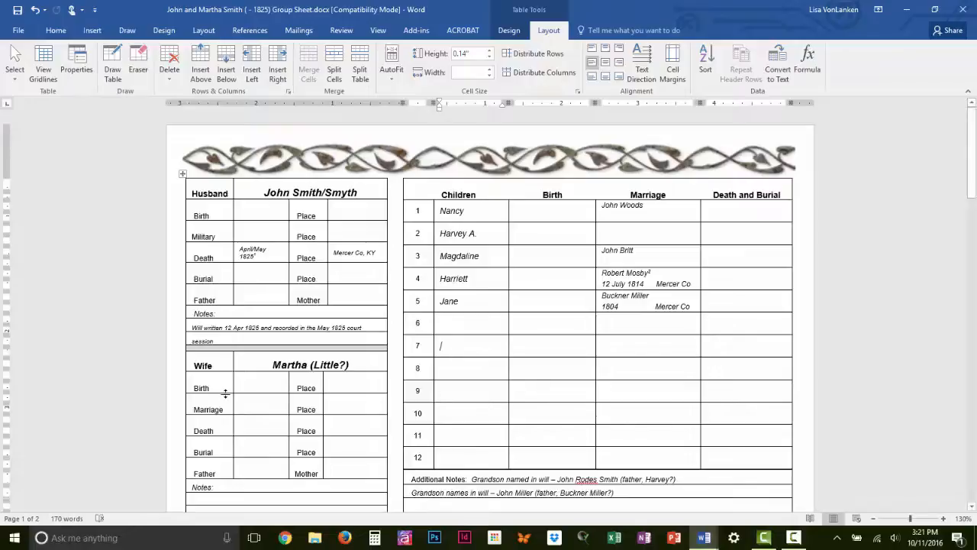
type("TEST")
key("alt+Tab")
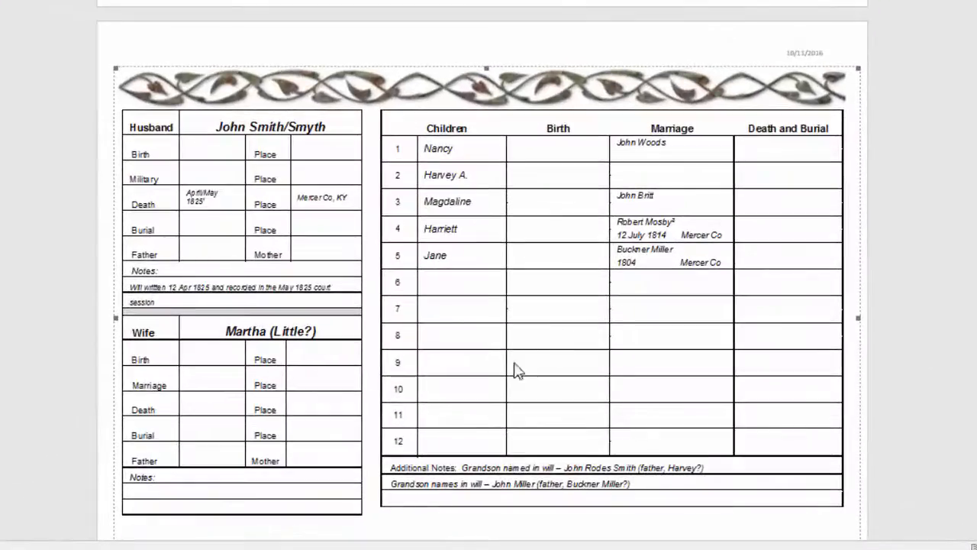
right_click(770, 278)
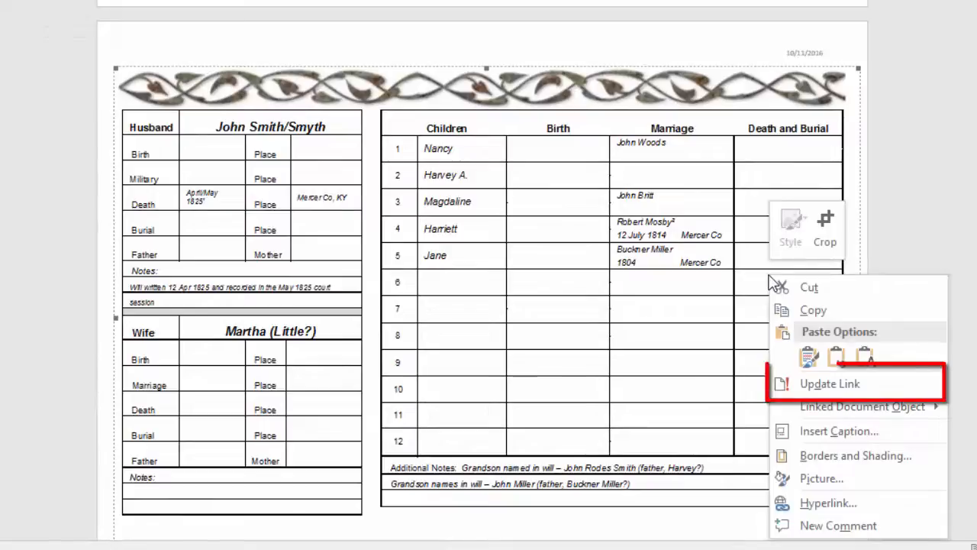
left_click(811, 381)
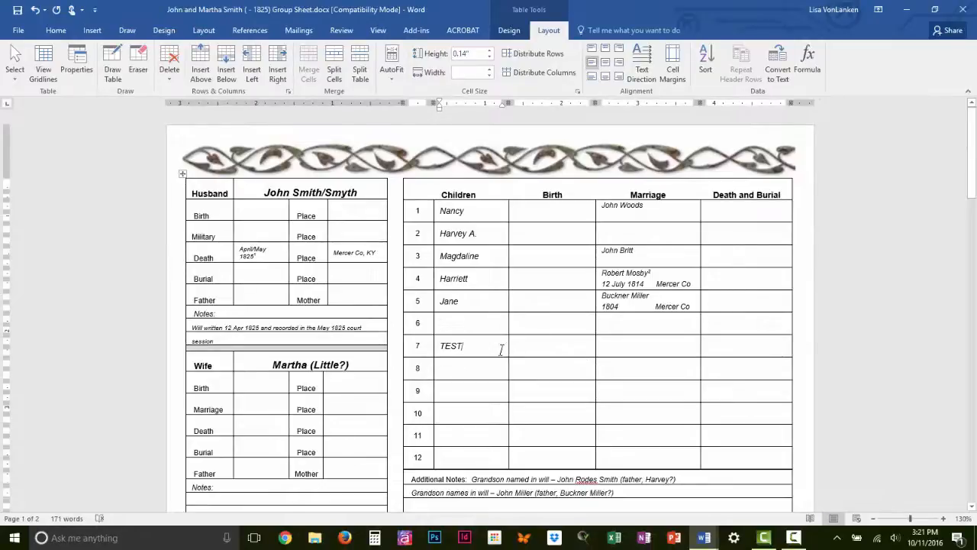
Delete TEST from child 7 in the source group sheet, save it, and update the link in the land sheet again.
left_click_drag(463, 347, 440, 348)
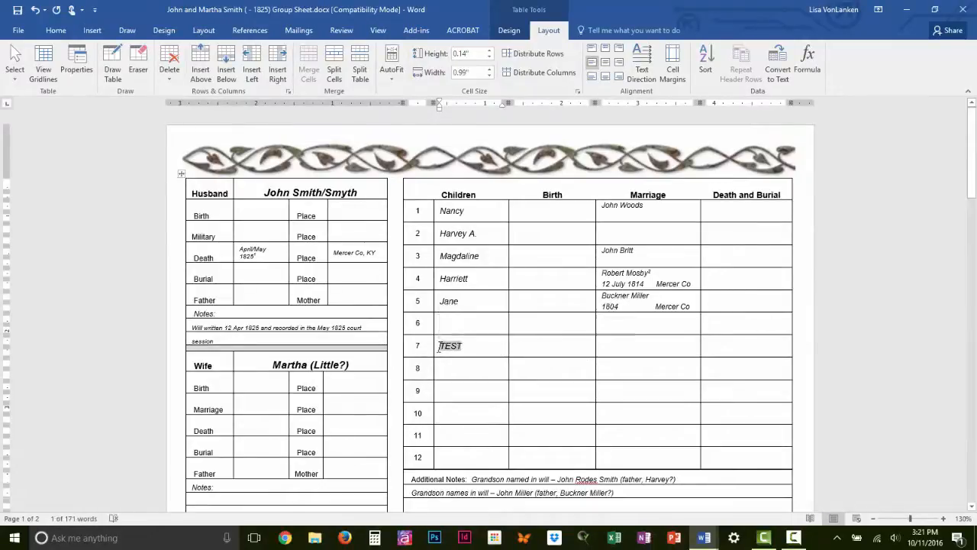
key("Delete")
key("ctrl+s")
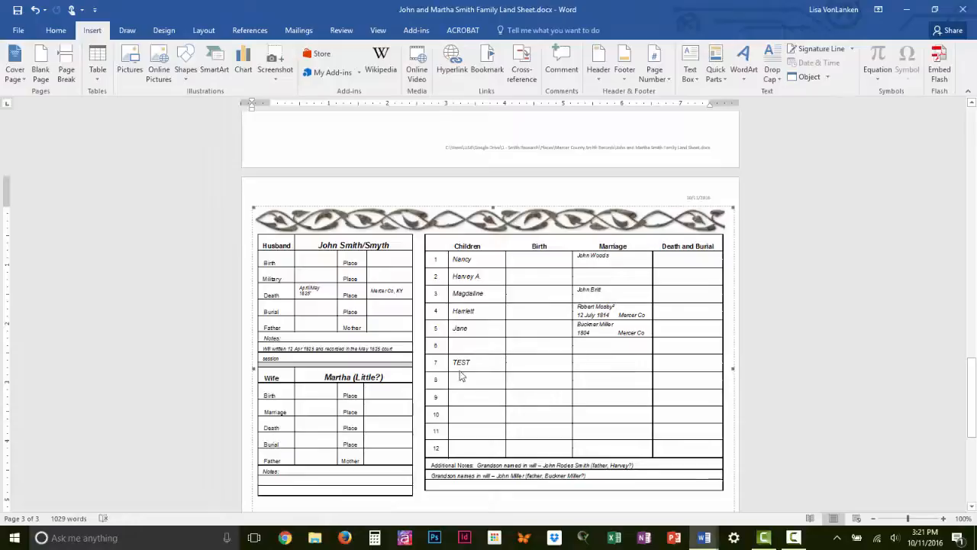
right_click(562, 358)
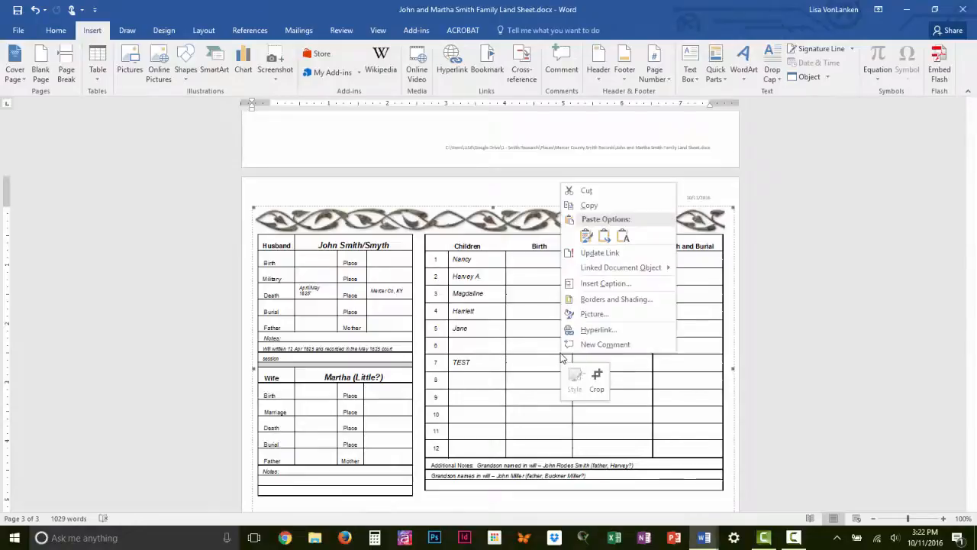
left_click(600, 254)
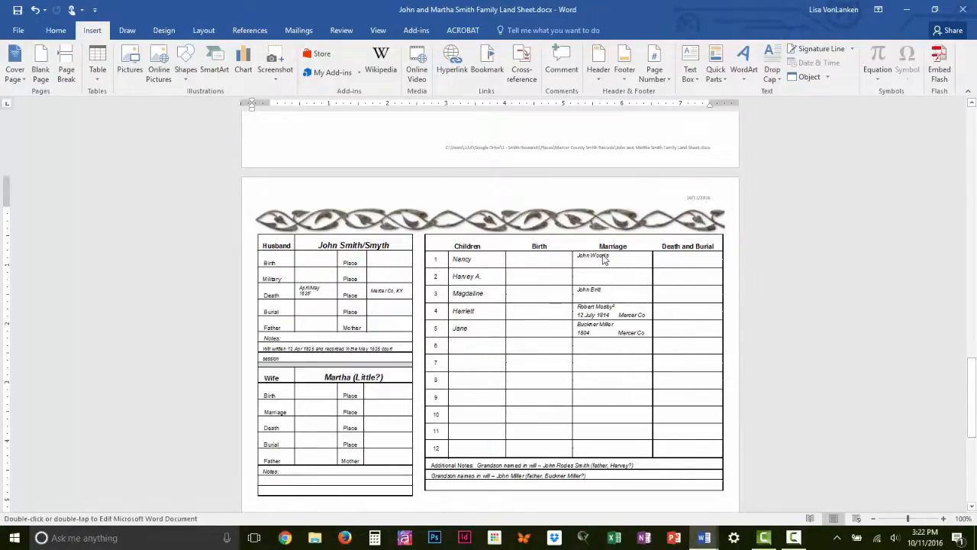